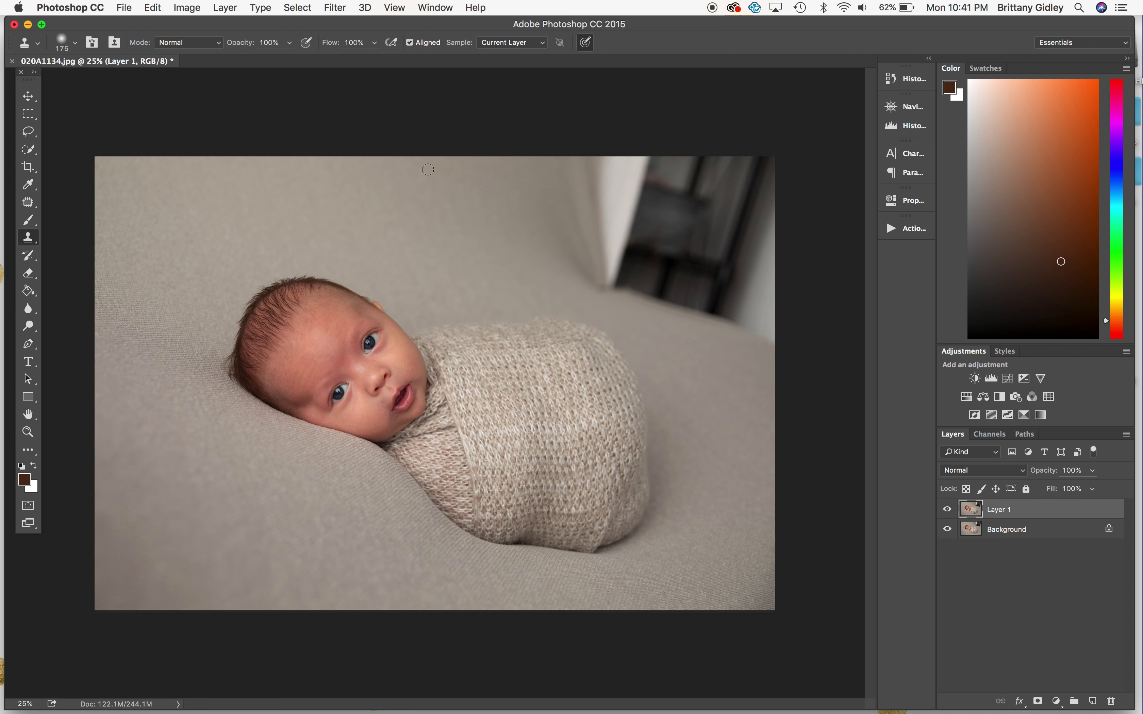
Step: Enlarge the Clone Stamp brush to 1100 and clone backdrop over the pale edge and dark furniture in the photo's upper-right background
{"action": "key", "text": "bracketright"}
{"action": "key", "text": "bracketright"}
{"action": "key", "text": "bracketright"}
{"action": "key", "text": "bracketright"}
{"action": "key", "text": "bracketright"}
{"action": "key", "text": "bracketright"}
{"action": "key", "text": "bracketright"}
{"action": "key", "text": "bracketright"}
{"action": "key", "text": "bracketright"}
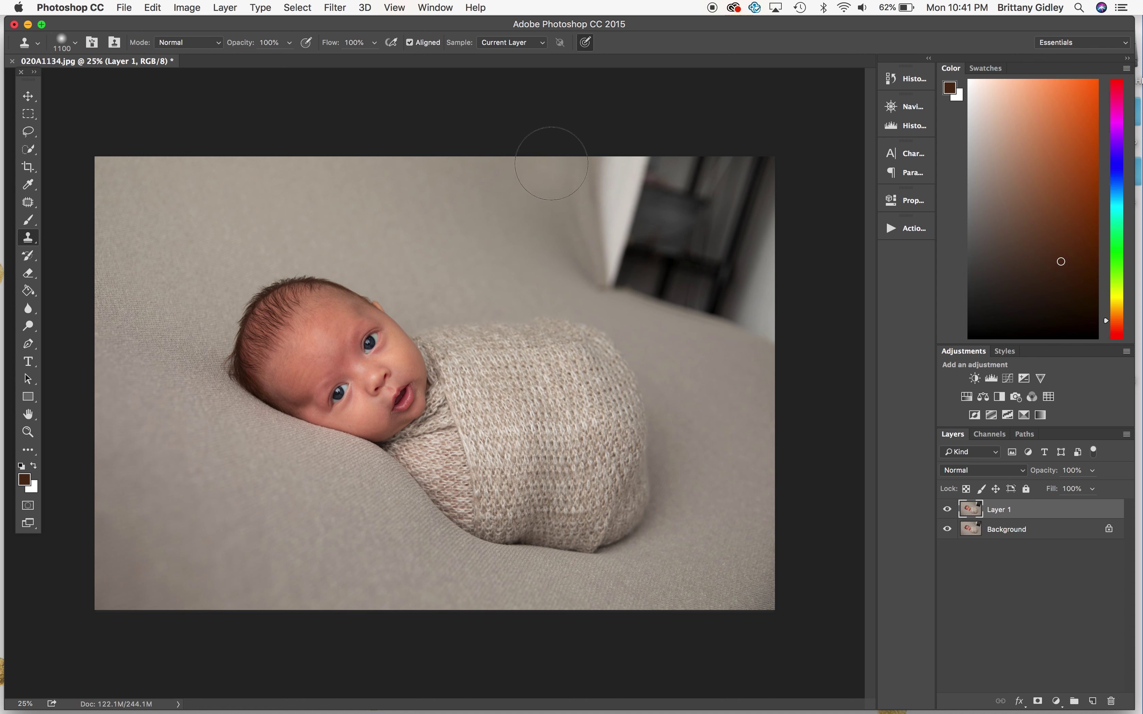
{"action": "mouse_move", "coordinate": [546, 167]}
{"action": "left_mouse_down"}
{"action": "mouse_move", "coordinate": [571, 224]}
{"action": "mouse_move", "coordinate": [609, 264]}
{"action": "mouse_move", "coordinate": [653, 250]}
{"action": "mouse_move", "coordinate": [588, 174]}
{"action": "mouse_move", "coordinate": [595, 150]}
{"action": "mouse_move", "coordinate": [670, 225]}
{"action": "mouse_move", "coordinate": [661, 177]}
{"action": "mouse_move", "coordinate": [676, 201]}
{"action": "mouse_move", "coordinate": [626, 264]}
{"action": "mouse_move", "coordinate": [610, 259]}
{"action": "mouse_move", "coordinate": [677, 267]}
{"action": "mouse_move", "coordinate": [709, 350]}
{"action": "left_mouse_up"}
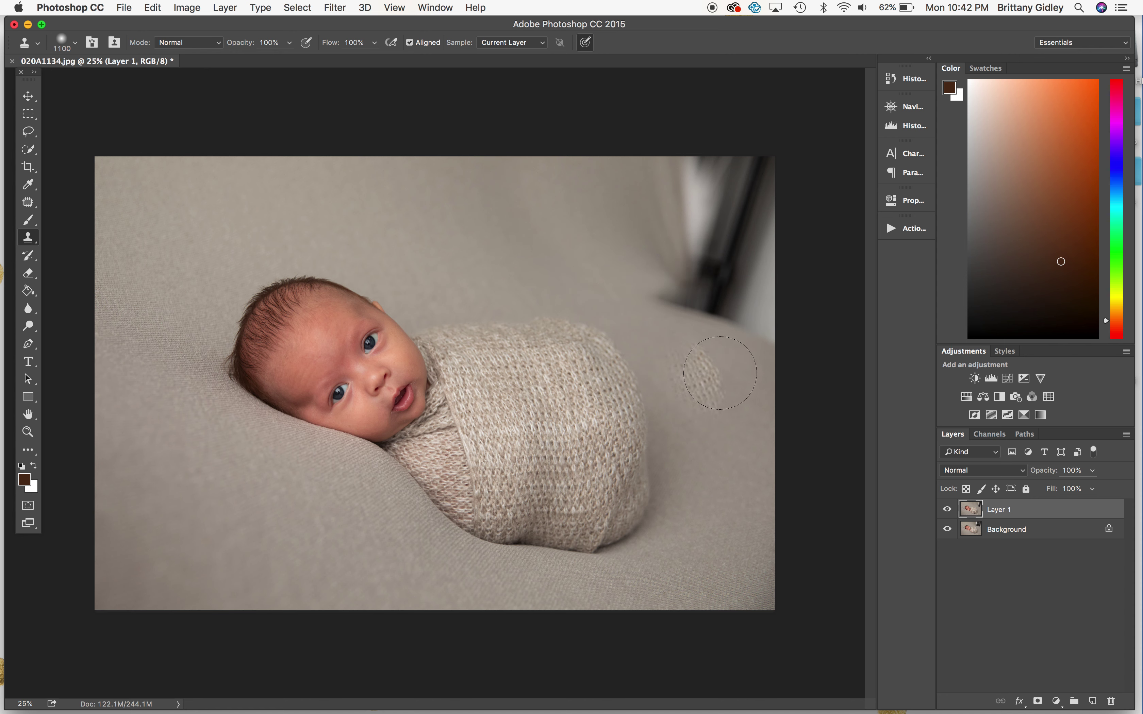
Step: Clone blanket texture over the remaining dark gap in the photo's upper-right corner and merge Layer 1 into the background
{"action": "left_click", "coordinate": [730, 376], "text": "alt"}
{"action": "mouse_move", "coordinate": [702, 299]}
{"action": "left_mouse_down"}
{"action": "mouse_move", "coordinate": [665, 270]}
{"action": "mouse_move", "coordinate": [686, 269]}
{"action": "mouse_move", "coordinate": [817, 341]}
{"action": "mouse_move", "coordinate": [735, 317]}
{"action": "mouse_move", "coordinate": [768, 328]}
{"action": "mouse_move", "coordinate": [732, 248]}
{"action": "mouse_move", "coordinate": [775, 266]}
{"action": "mouse_move", "coordinate": [746, 217]}
{"action": "mouse_move", "coordinate": [741, 151]}
{"action": "mouse_move", "coordinate": [756, 162]}
{"action": "mouse_move", "coordinate": [743, 218]}
{"action": "mouse_move", "coordinate": [700, 189]}
{"action": "mouse_move", "coordinate": [718, 255]}
{"action": "mouse_move", "coordinate": [664, 221]}
{"action": "mouse_move", "coordinate": [673, 294]}
{"action": "mouse_move", "coordinate": [711, 235]}
{"action": "left_mouse_up"}
{"action": "left_click", "coordinate": [697, 315], "text": "alt"}
{"action": "key", "text": "super+z"}
{"action": "left_click", "coordinate": [730, 347], "text": "alt"}
{"action": "key", "text": "super+z"}
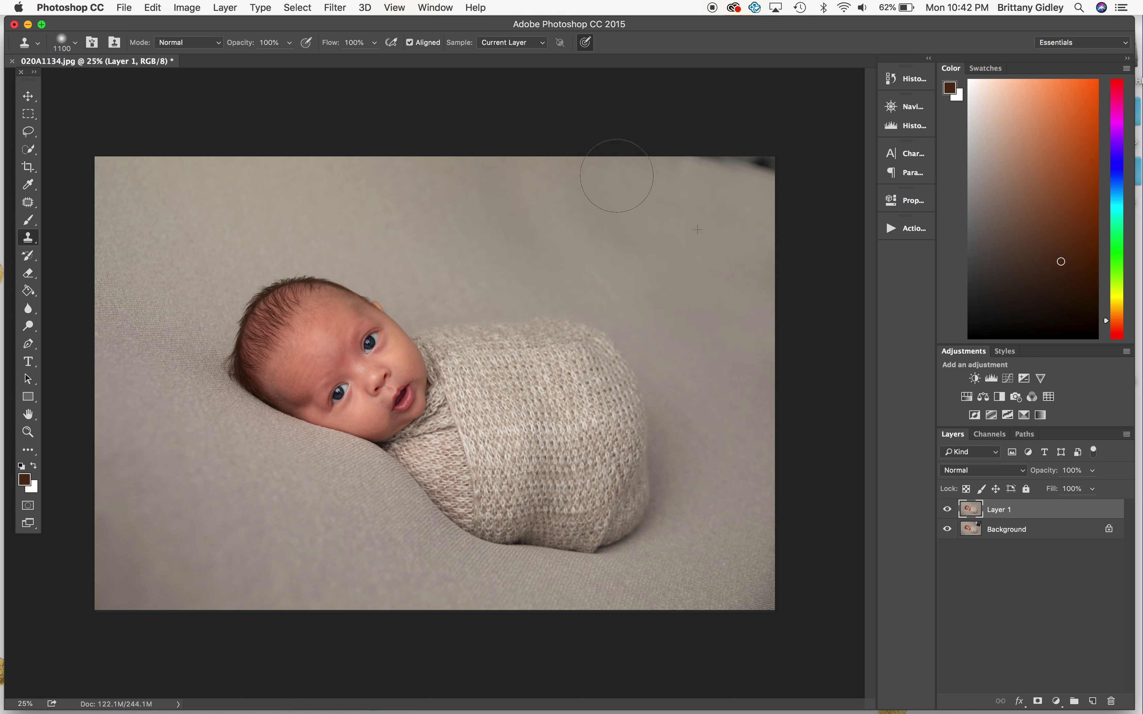
{"action": "mouse_move", "coordinate": [716, 225]}
{"action": "left_mouse_down"}
{"action": "mouse_move", "coordinate": [749, 166]}
{"action": "mouse_move", "coordinate": [717, 155]}
{"action": "mouse_move", "coordinate": [784, 168]}
{"action": "mouse_move", "coordinate": [822, 136]}
{"action": "mouse_move", "coordinate": [687, 118]}
{"action": "left_mouse_up"}
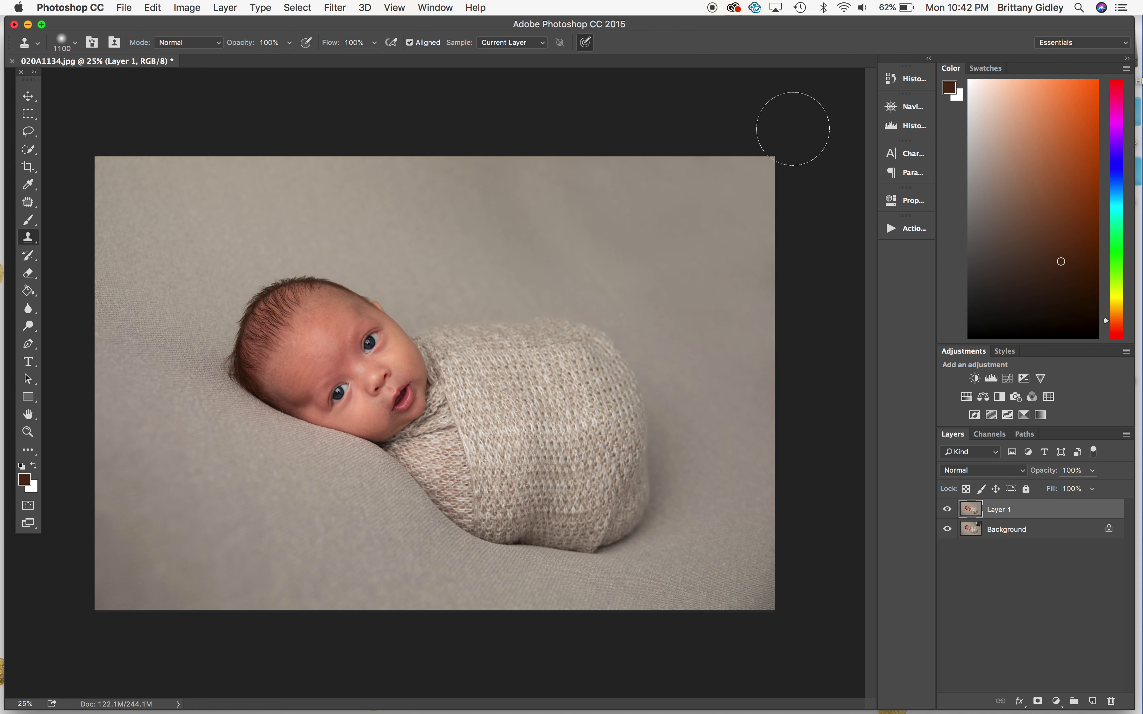
{"action": "key", "text": "super+e"}
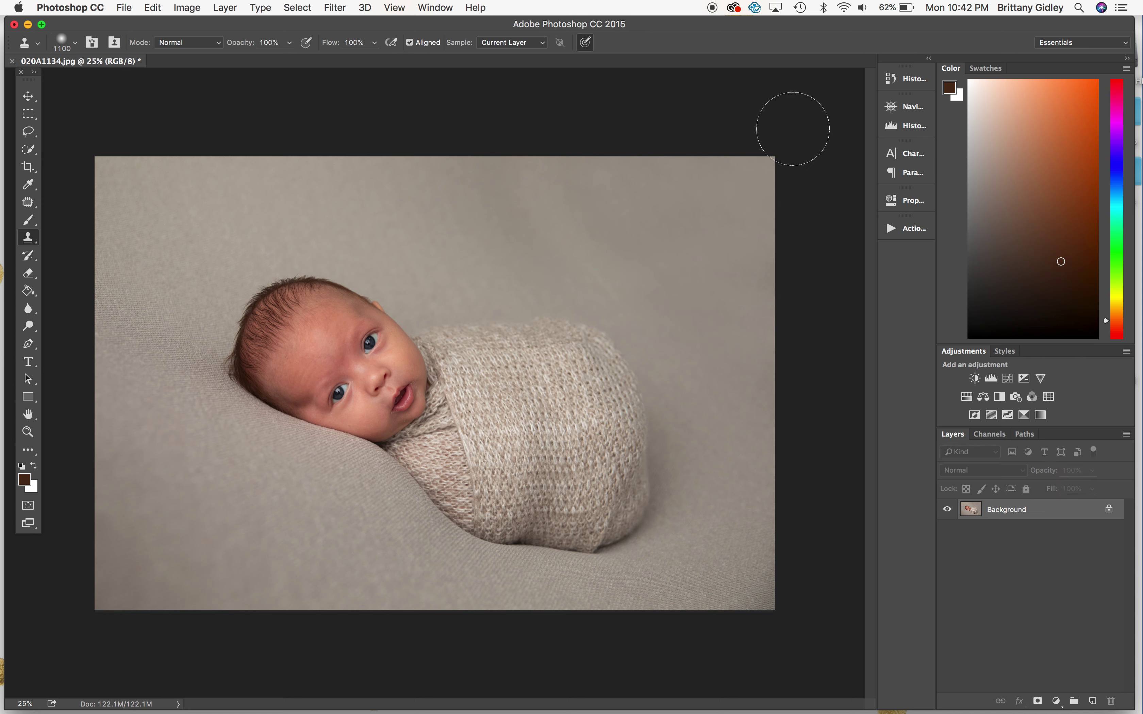
Step: Open the Liquify filter and push the upper edge of the baby's wrap downward with a large brush
{"action": "left_click", "coordinate": [338, 7]}
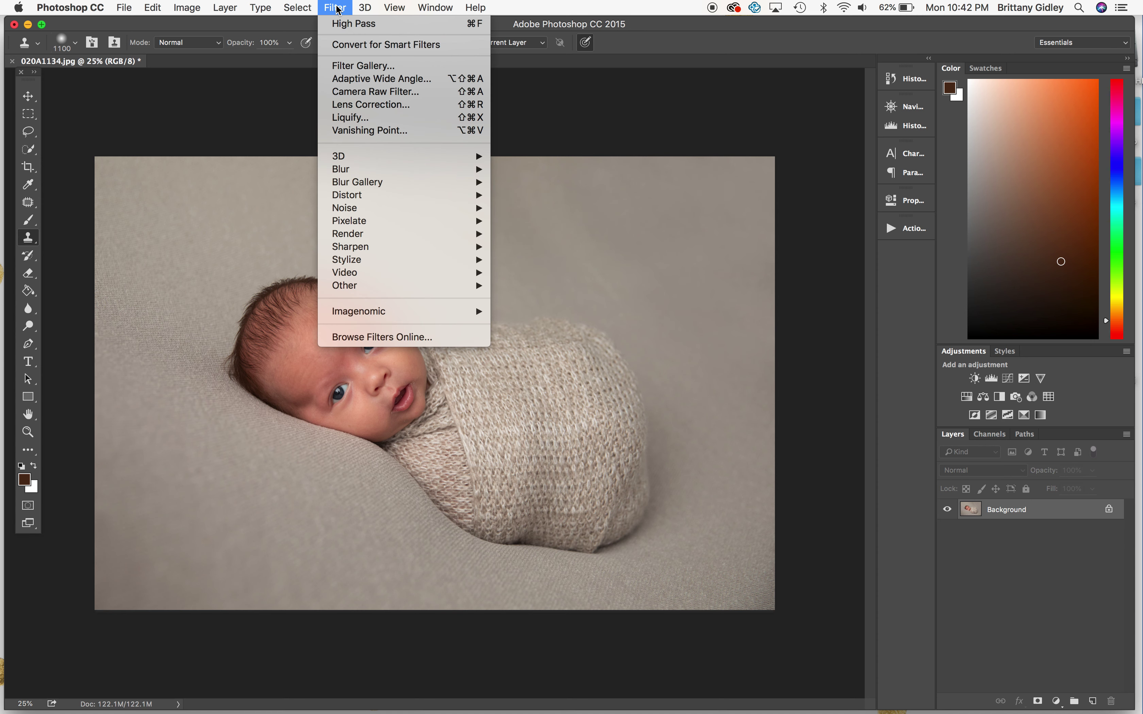
{"action": "left_click", "coordinate": [351, 117]}
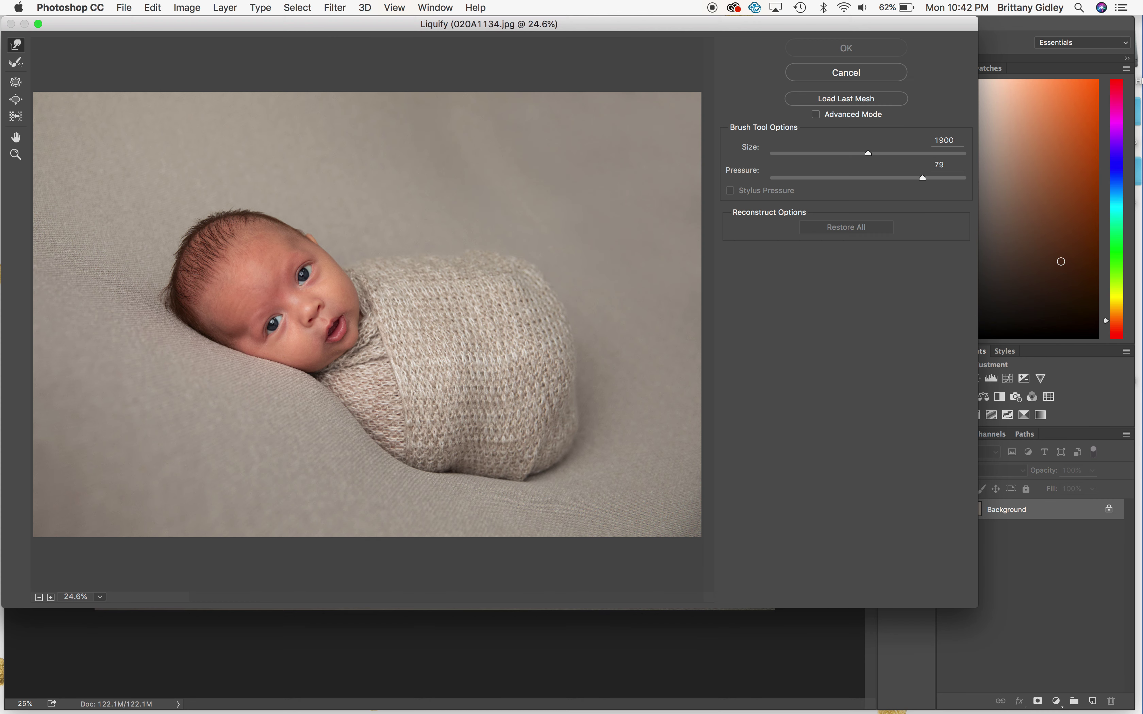
{"action": "key", "text": "bracketright"}
{"action": "key", "text": "bracketright"}
{"action": "key", "text": "bracketright"}
{"action": "key", "text": "bracketright"}
{"action": "key", "text": "bracketright"}
{"action": "key", "text": "bracketright"}
{"action": "key", "text": "bracketright"}
{"action": "key", "text": "bracketright"}
{"action": "key", "text": "bracketright"}
{"action": "key", "text": "bracketright"}
{"action": "left_click_drag", "start_coordinate": [525, 236], "coordinate": [524, 258]}
Step: Reduce the Liquify brush size to 1000 and smooth the wrap's upper-right outline
{"action": "key", "text": "bracketleft"}
{"action": "key", "text": "bracketleft"}
{"action": "key", "text": "bracketleft"}
{"action": "key", "text": "bracketleft"}
{"action": "key", "text": "bracketleft"}
{"action": "key", "text": "bracketleft"}
{"action": "key", "text": "bracketleft"}
{"action": "key", "text": "bracketleft"}
{"action": "key", "text": "bracketleft"}
{"action": "key", "text": "bracketleft"}
{"action": "key", "text": "bracketleft"}
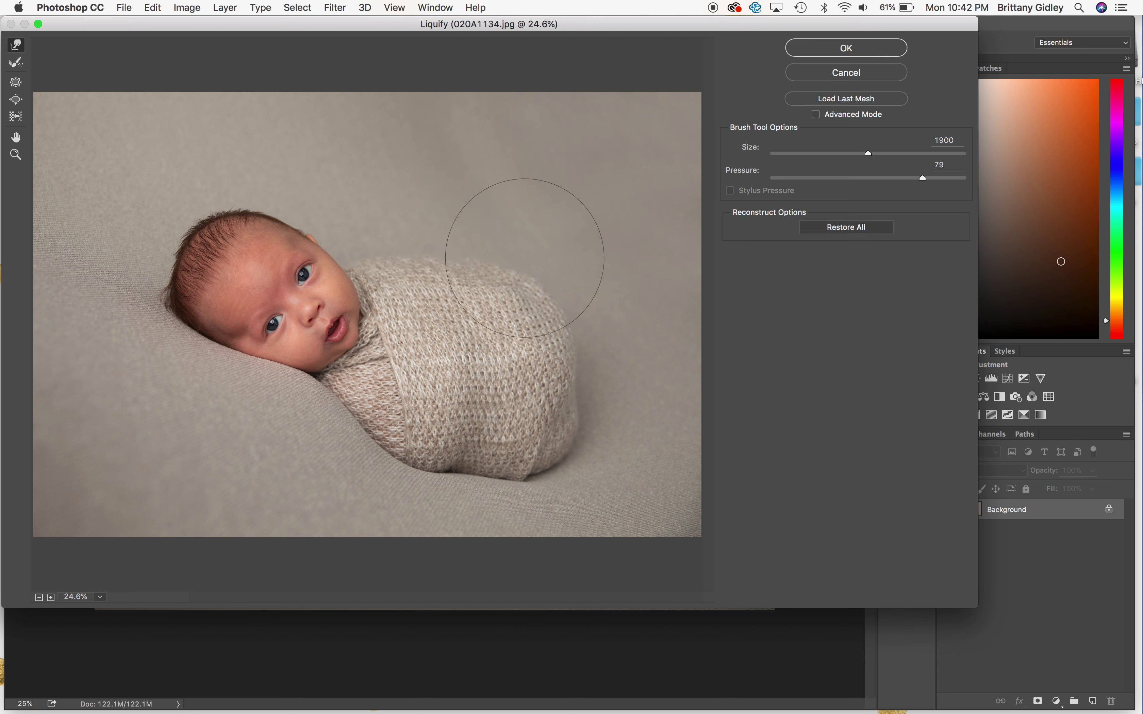
{"action": "key", "text": "bracketleft"}
{"action": "key", "text": "bracketleft"}
{"action": "key", "text": "bracketleft"}
{"action": "key", "text": "bracketleft"}
{"action": "key", "text": "bracketleft"}
{"action": "key", "text": "bracketleft"}
{"action": "key", "text": "bracketleft"}
{"action": "key", "text": "bracketleft"}
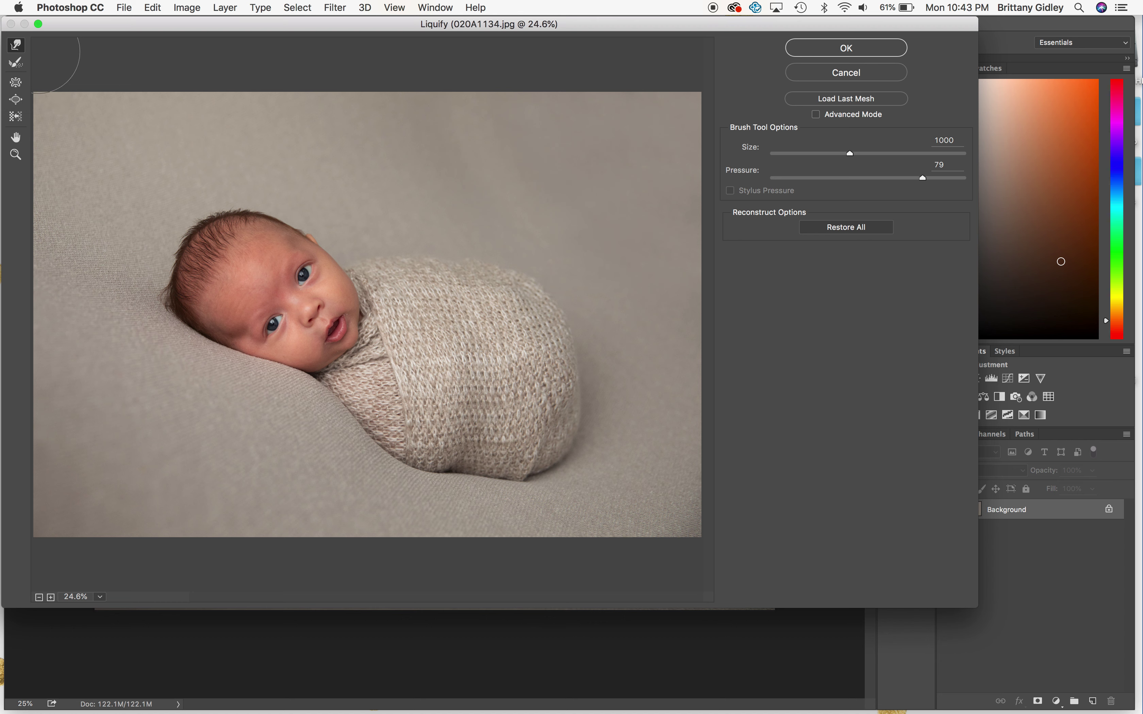
Step: Set the Liquify brush size to 1900 and nudge the wrap's lower-left edge slightly to the left
{"action": "key", "text": "bracketright"}
{"action": "key", "text": "bracketright"}
{"action": "key", "text": "bracketright"}
{"action": "key", "text": "bracketright"}
{"action": "key", "text": "bracketright"}
{"action": "key", "text": "bracketright"}
{"action": "key", "text": "bracketright"}
{"action": "key", "text": "bracketright"}
{"action": "key", "text": "bracketright"}
{"action": "left_click_drag", "start_coordinate": [427, 448], "coordinate": [417, 447]}
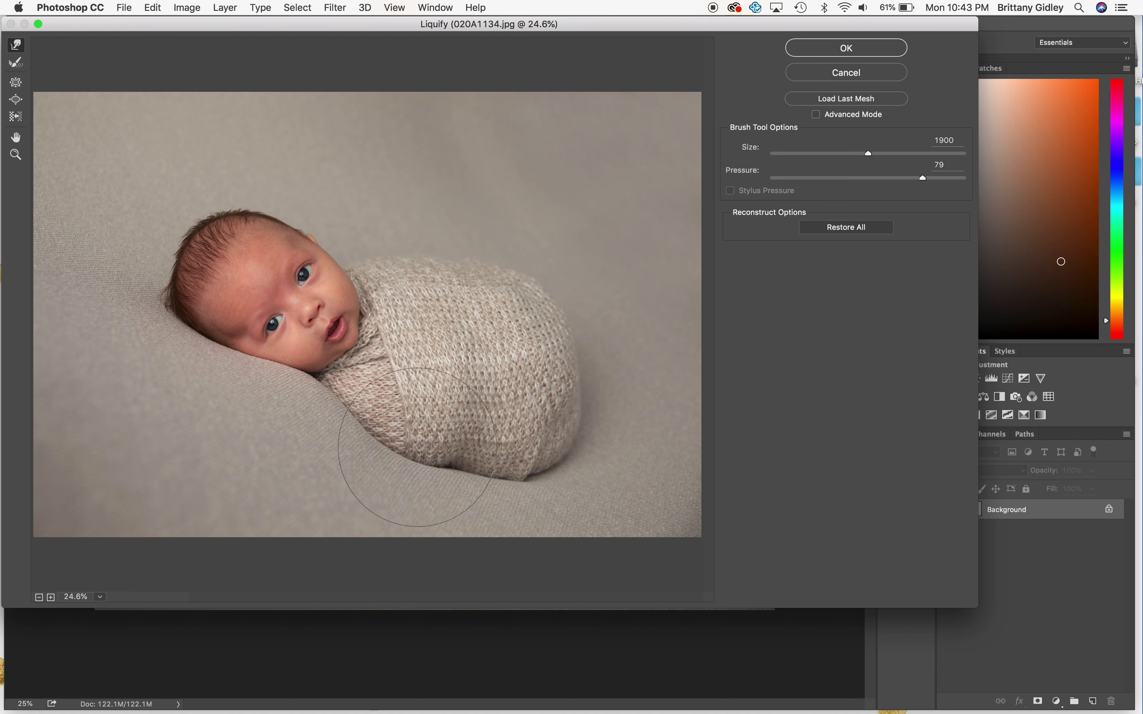
Step: Set the Liquify brush size to 1100 and push the wrap's bottom edge slightly downward
{"action": "key", "text": "bracketleft"}
{"action": "key", "text": "bracketleft"}
{"action": "key", "text": "bracketleft"}
{"action": "key", "text": "bracketleft"}
{"action": "key", "text": "bracketleft"}
{"action": "key", "text": "bracketleft"}
{"action": "key", "text": "bracketleft"}
{"action": "key", "text": "bracketleft"}
{"action": "left_click_drag", "start_coordinate": [459, 455], "coordinate": [459, 460]}
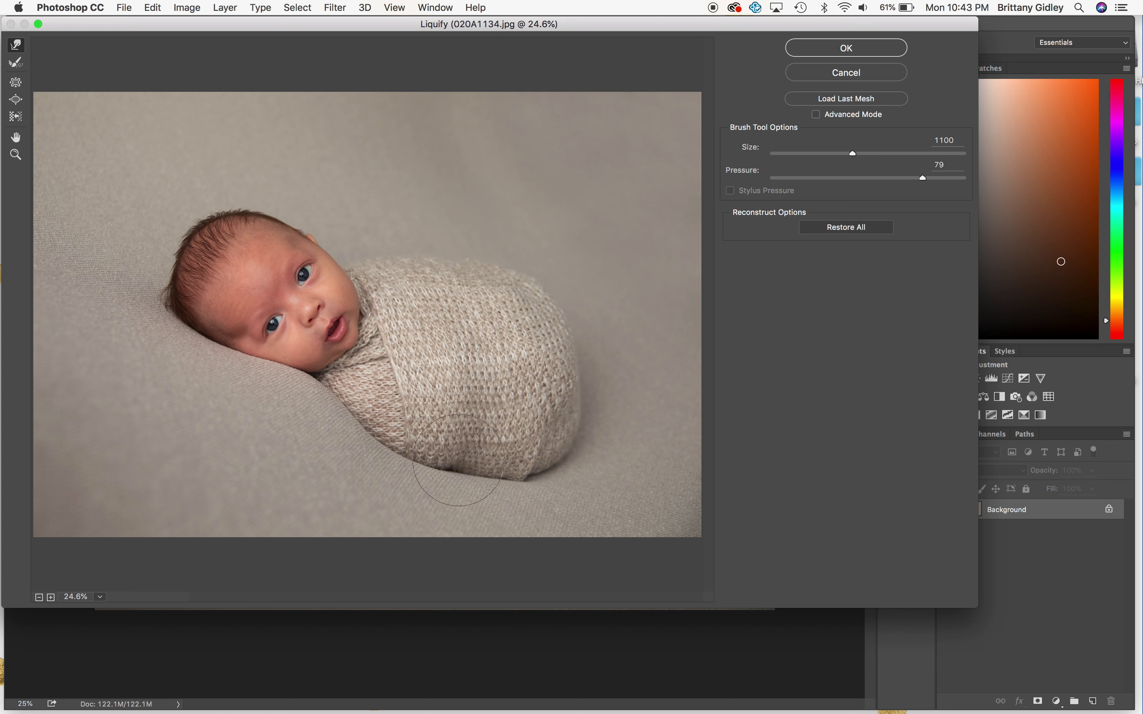
Step: Set the Liquify brush size to 1900 and round the wrap's lower-right corner, right side and bottom edge
{"action": "key", "text": "bracketright"}
{"action": "key", "text": "bracketright"}
{"action": "key", "text": "bracketright"}
{"action": "key", "text": "bracketright"}
{"action": "key", "text": "bracketright"}
{"action": "key", "text": "bracketright"}
{"action": "key", "text": "bracketright"}
{"action": "left_click_drag", "start_coordinate": [555, 454], "coordinate": [553, 447]}
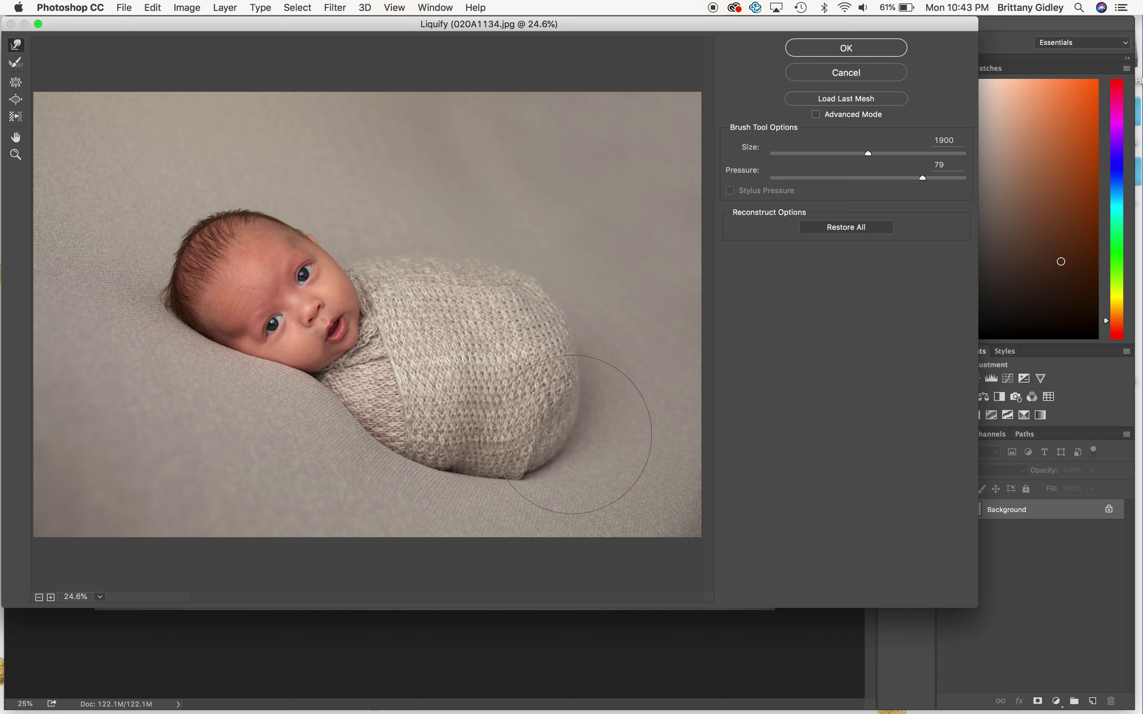
{"action": "left_click_drag", "start_coordinate": [583, 383], "coordinate": [587, 382]}
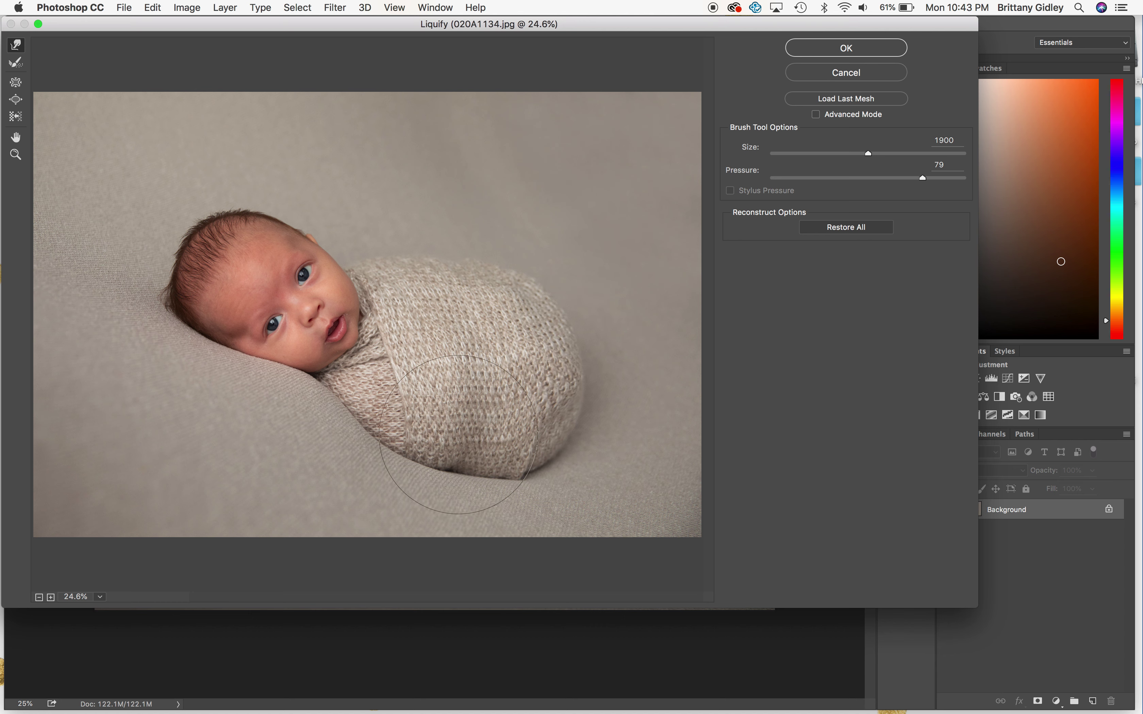
{"action": "left_click_drag", "start_coordinate": [452, 450], "coordinate": [450, 447]}
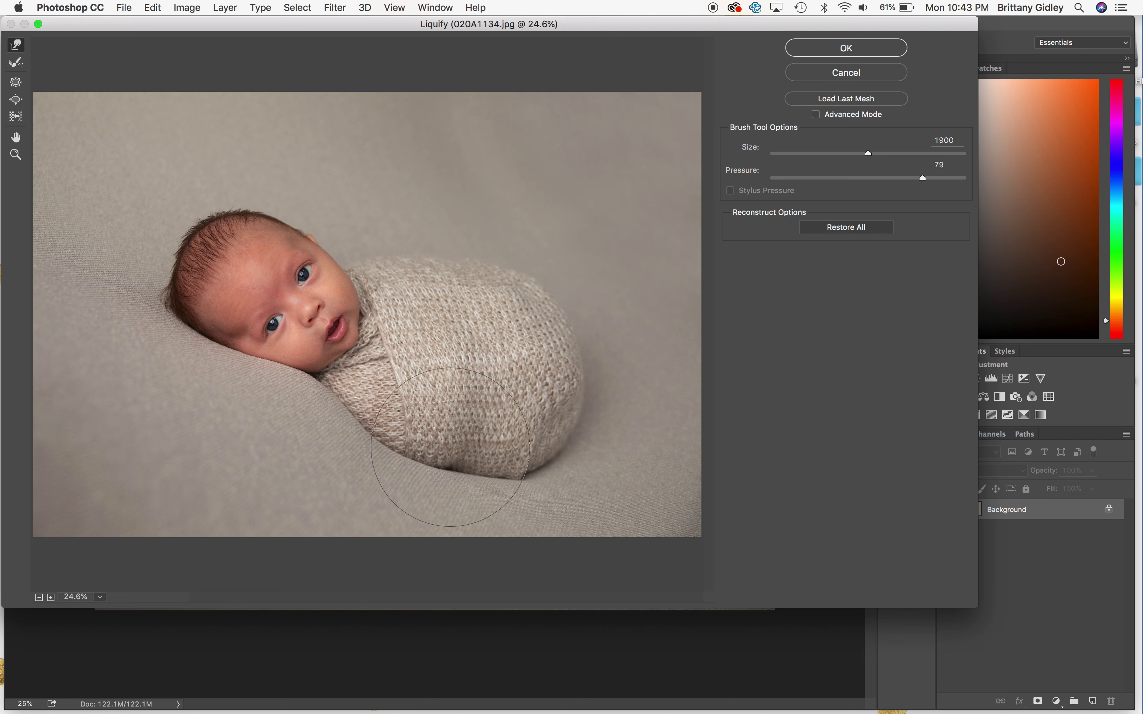
Step: Reduce the Liquify brush size to 1000 and push the dip in the wrap's bottom edge downward
{"action": "key", "text": "bracketleft"}
{"action": "key", "text": "bracketleft"}
{"action": "key", "text": "bracketleft"}
{"action": "key", "text": "bracketleft"}
{"action": "key", "text": "bracketleft"}
{"action": "key", "text": "bracketleft"}
{"action": "key", "text": "bracketleft"}
{"action": "key", "text": "bracketleft"}
{"action": "key", "text": "bracketleft"}
{"action": "left_click_drag", "start_coordinate": [455, 451], "coordinate": [458, 463]}
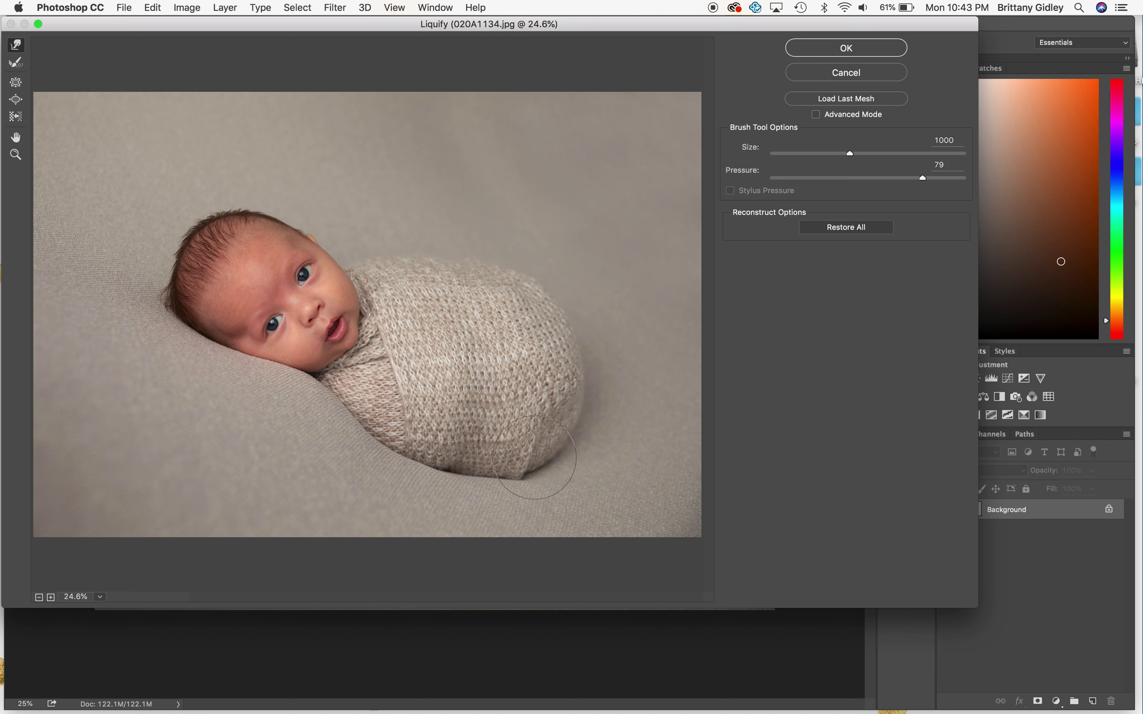
Step: Tuck in the wrap's pointed bottom tip with a Liquify brush of 400 or smaller and apply the filter
{"action": "key", "text": "bracketleft"}
{"action": "key", "text": "bracketleft"}
{"action": "key", "text": "bracketleft"}
{"action": "key", "text": "bracketleft"}
{"action": "key", "text": "bracketleft"}
{"action": "key", "text": "bracketleft"}
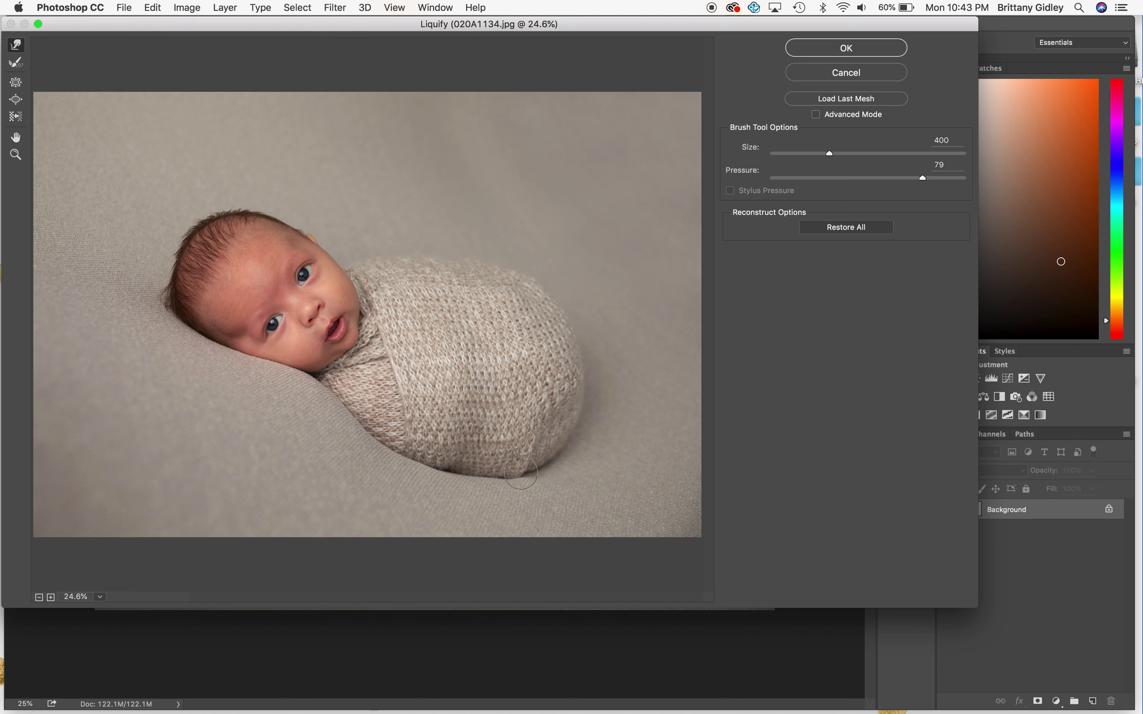
{"action": "key", "text": "bracketleft"}
{"action": "key", "text": "bracketleft"}
{"action": "key", "text": "bracketleft"}
{"action": "key", "text": "Return"}
{"action": "left_click", "coordinate": [525, 469]}
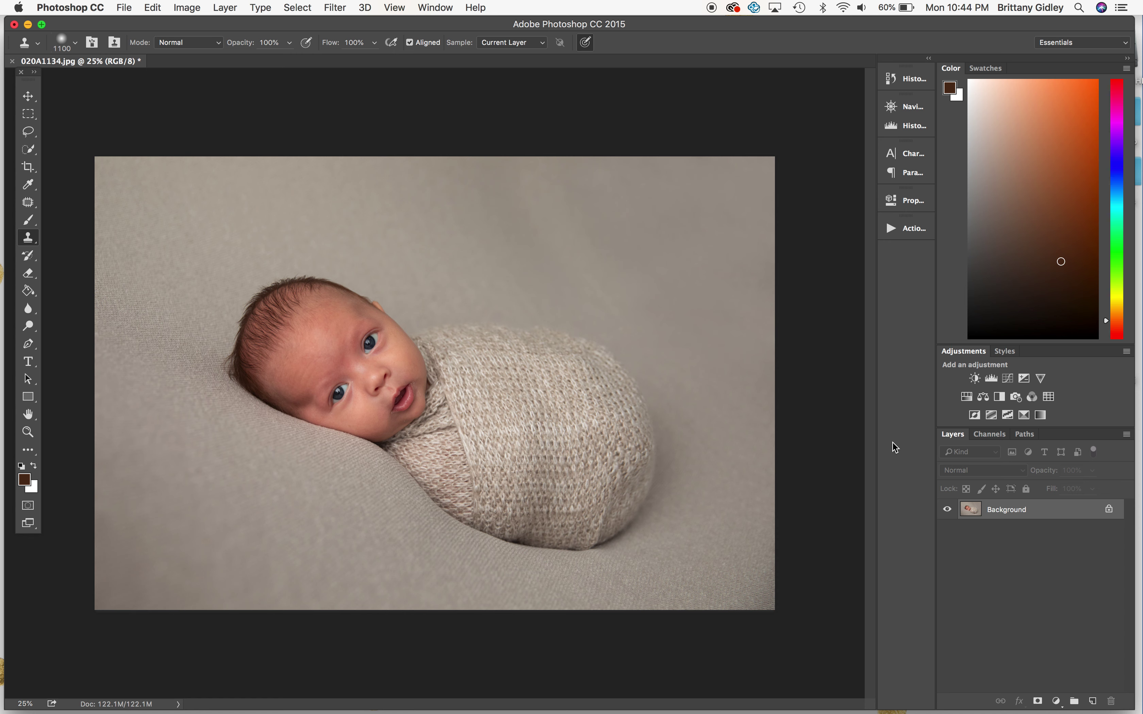
Step: Duplicate the background layer and place Puppet Warp pins from the upper backdrop along the baby's neck to the lower-left blanket
{"action": "key", "text": "super+j"}
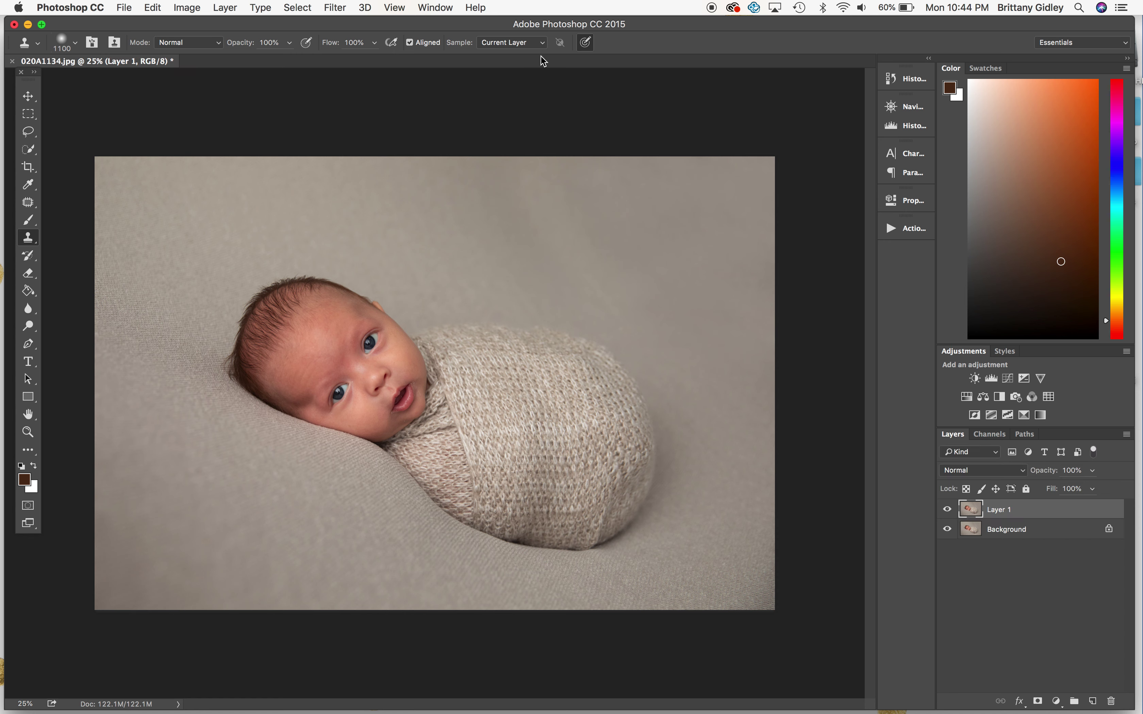
{"action": "left_click", "coordinate": [123, 7]}
{"action": "mouse_move", "coordinate": [156, 6]}
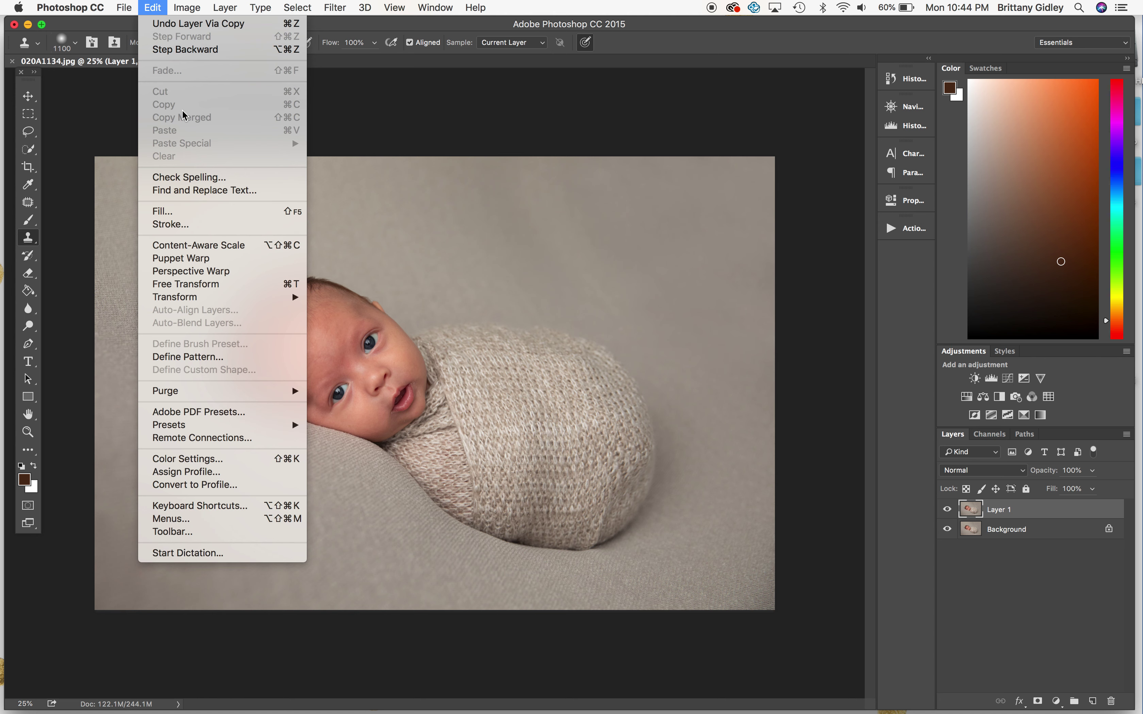
{"action": "left_click", "coordinate": [190, 258]}
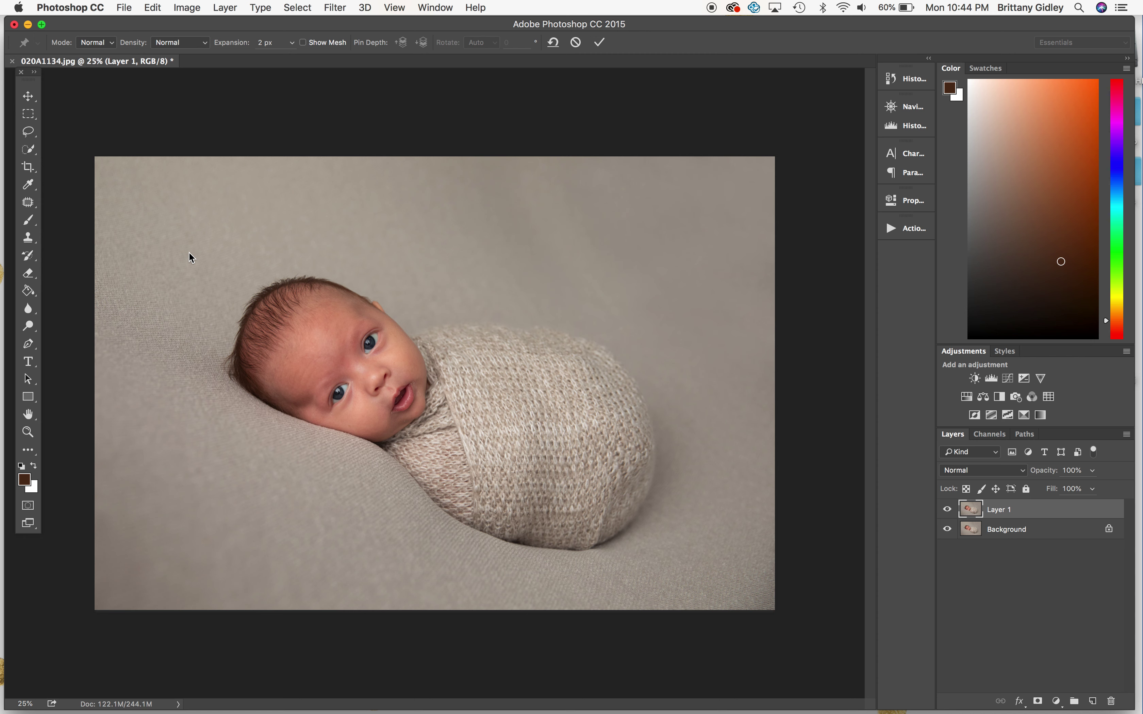
{"action": "left_click", "coordinate": [439, 163]}
{"action": "left_click", "coordinate": [452, 234]}
{"action": "left_click", "coordinate": [447, 335]}
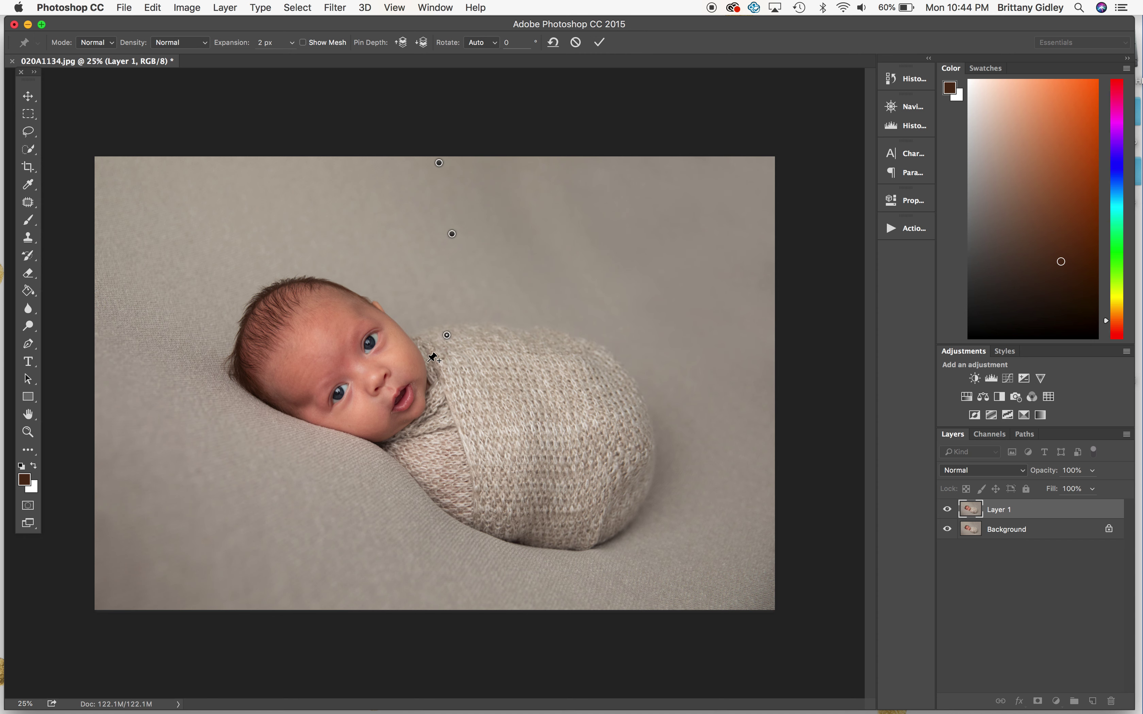
{"action": "left_click", "coordinate": [440, 379]}
{"action": "left_click", "coordinate": [436, 415]}
{"action": "left_click", "coordinate": [412, 458]}
{"action": "left_click", "coordinate": [374, 483]}
{"action": "left_click", "coordinate": [265, 567]}
Step: Pull the backdrop beside the baby's head up and inward, pin the area above the head, and apply the Puppet Warp
{"action": "left_click_drag", "start_coordinate": [169, 273], "coordinate": [205, 238]}
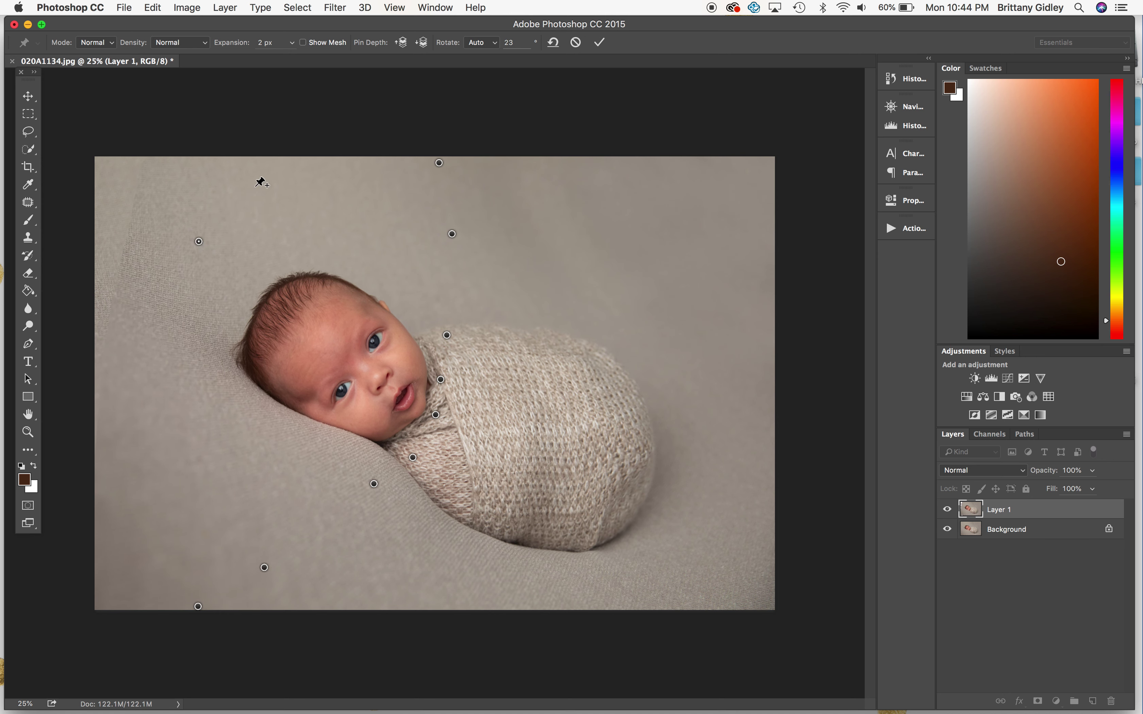
{"action": "left_click_drag", "start_coordinate": [299, 225], "coordinate": [300, 228]}
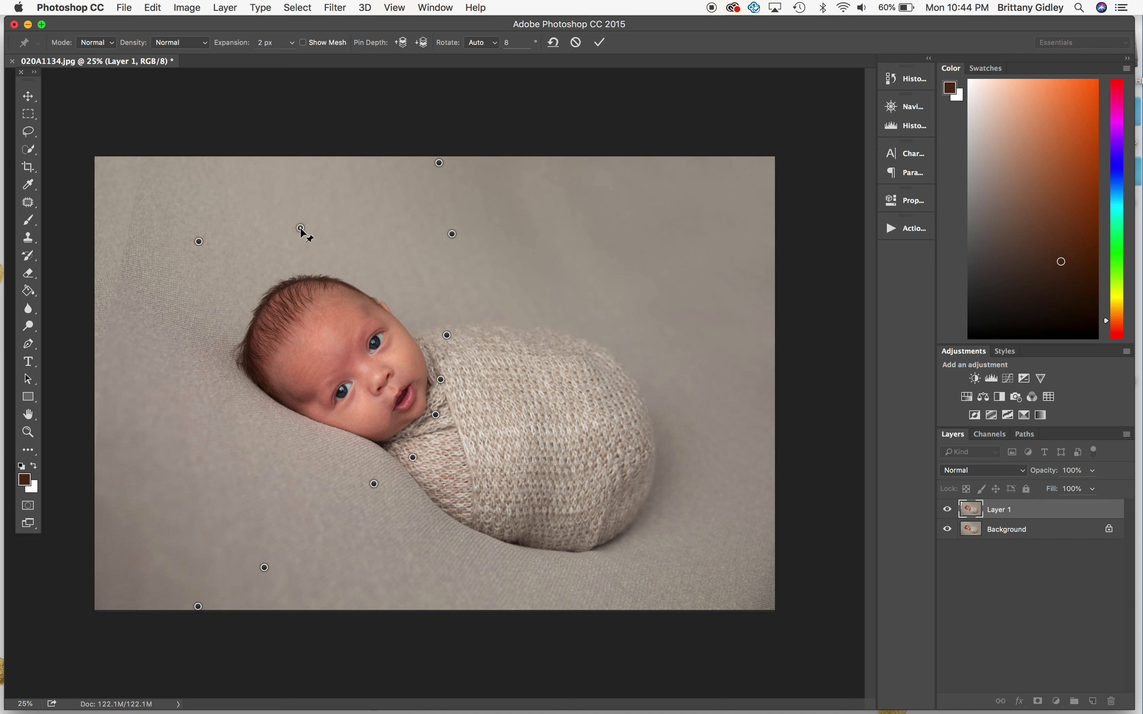
{"action": "key", "text": "h"}
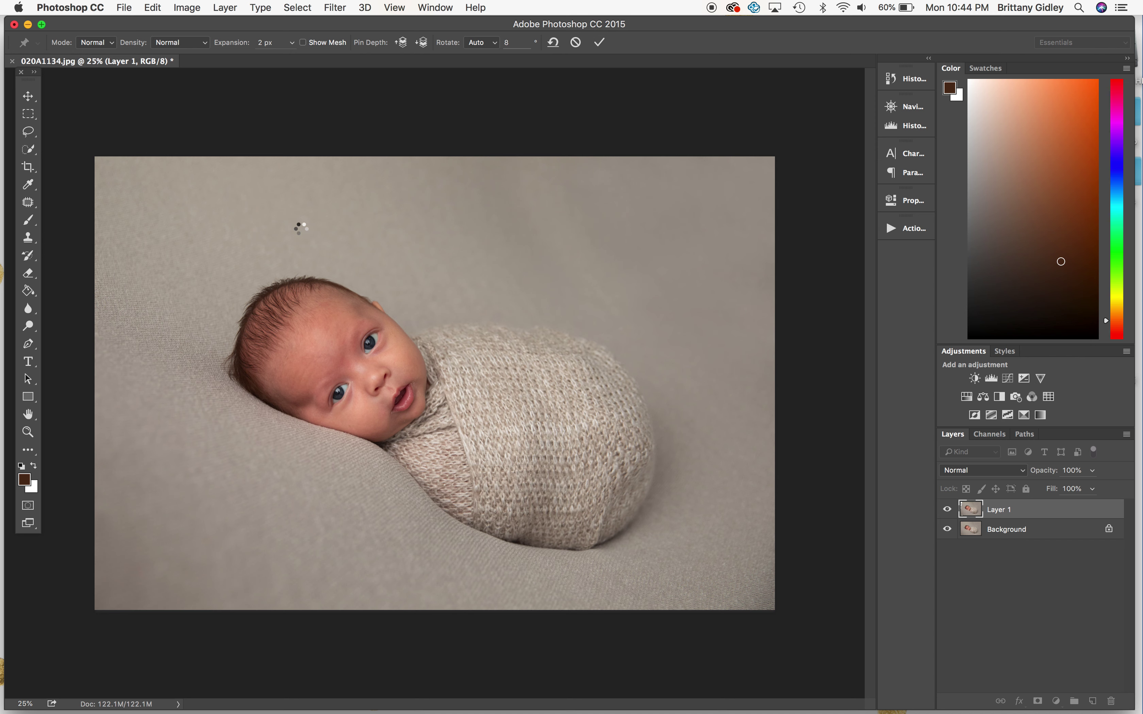
{"action": "key", "text": "Return"}
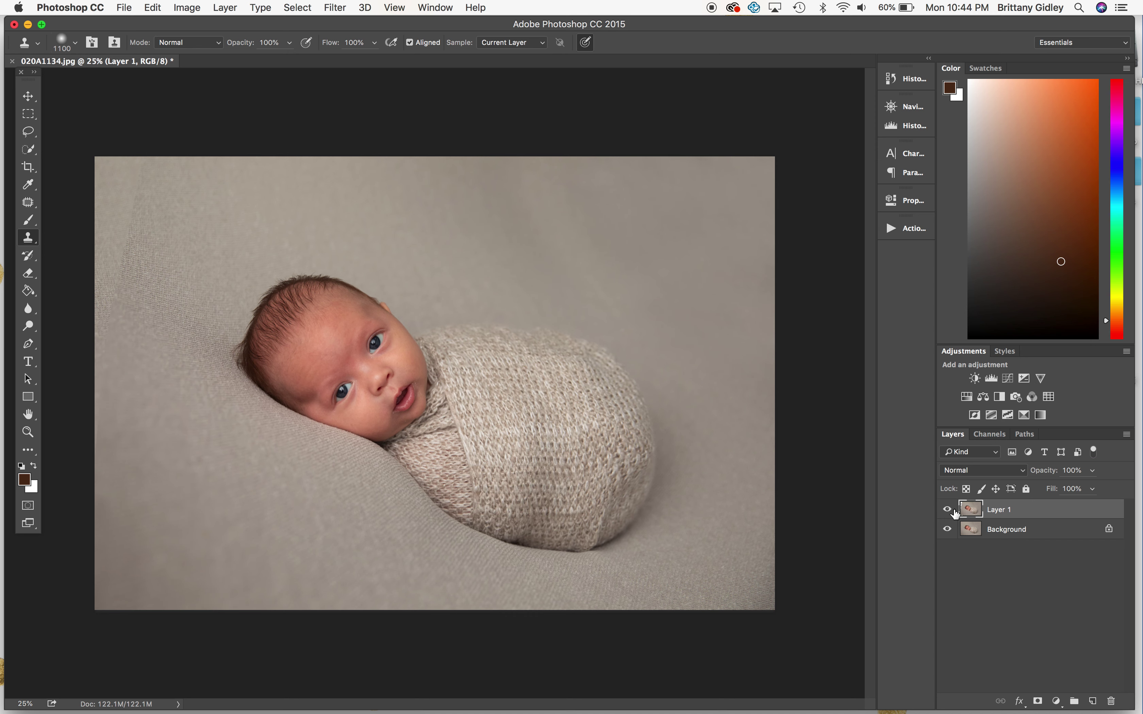
Step: Compare the image with and without Layer 1, then merge it into the background and save the JPEG
{"action": "left_click", "coordinate": [947, 510]}
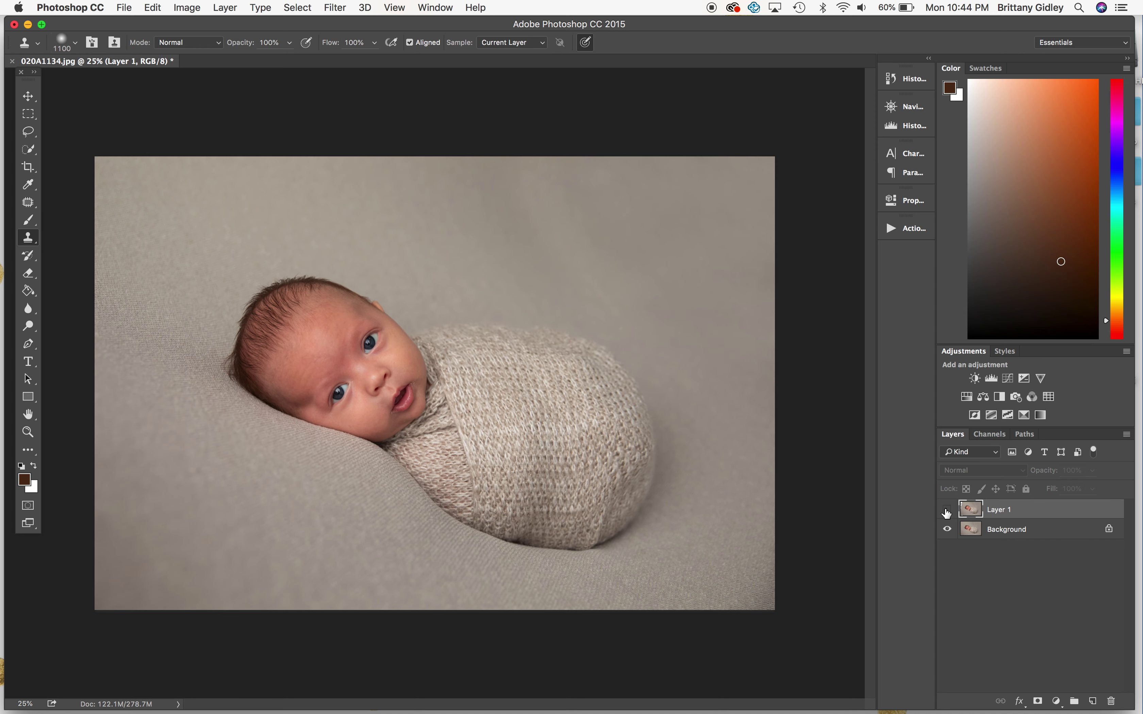
{"action": "left_click", "coordinate": [947, 512]}
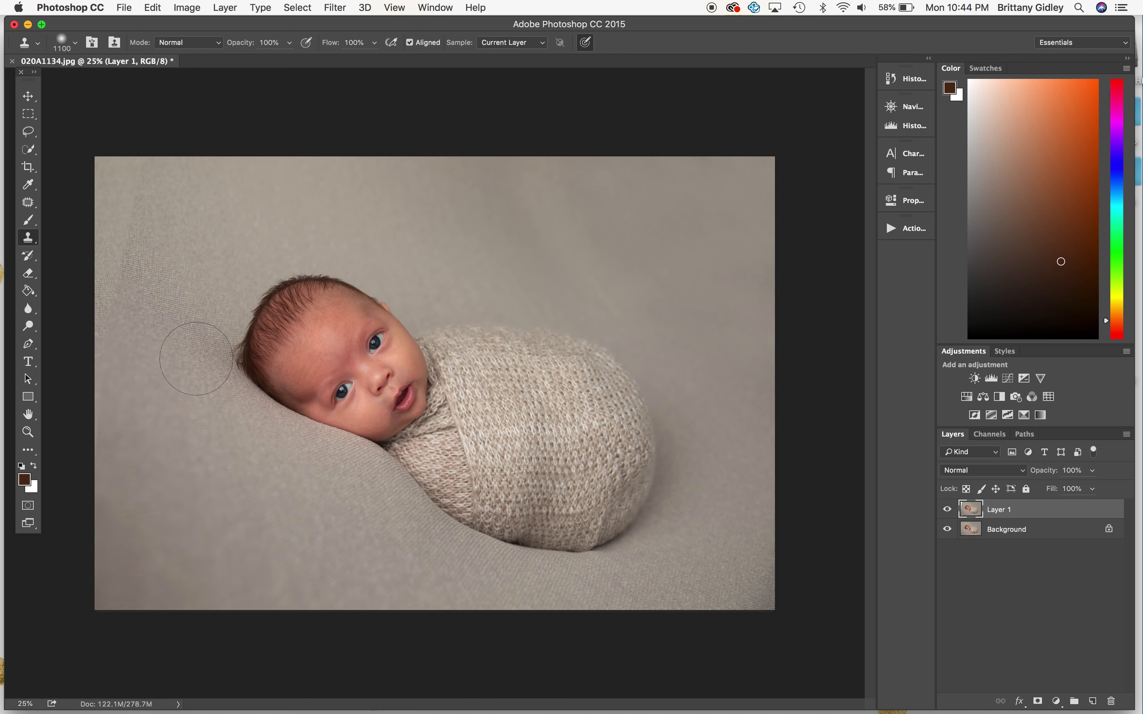
{"action": "key", "text": "super+e"}
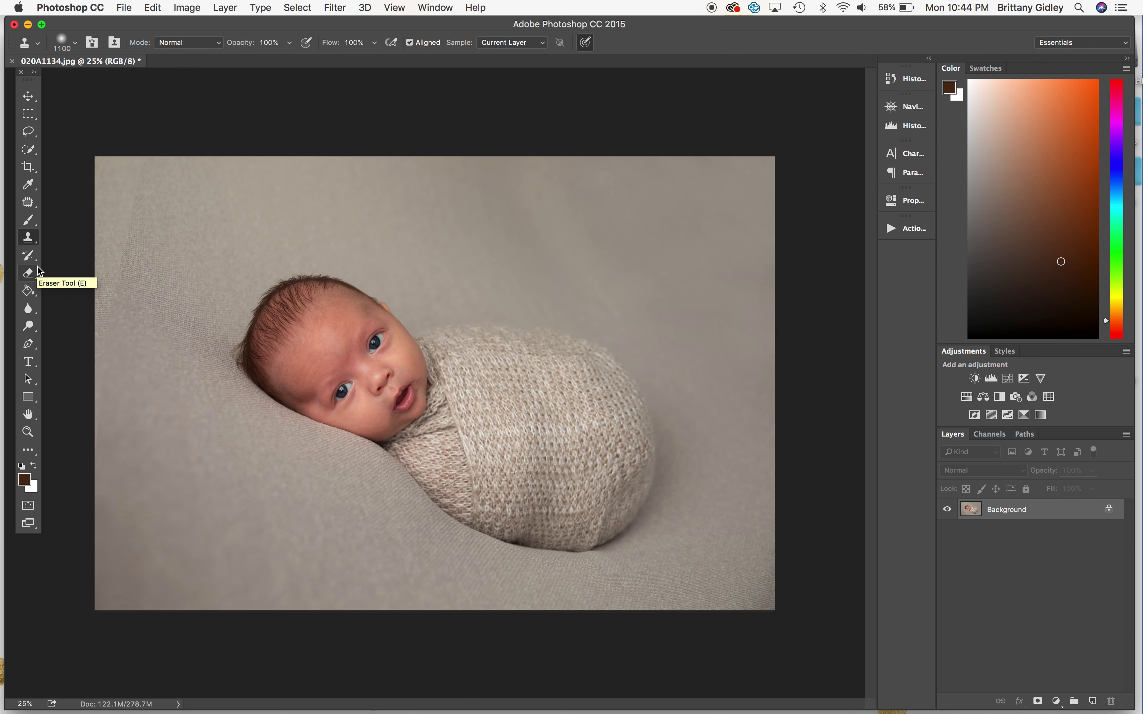
{"action": "key", "text": "super+s"}
{"action": "left_click", "coordinate": [574, 216]}
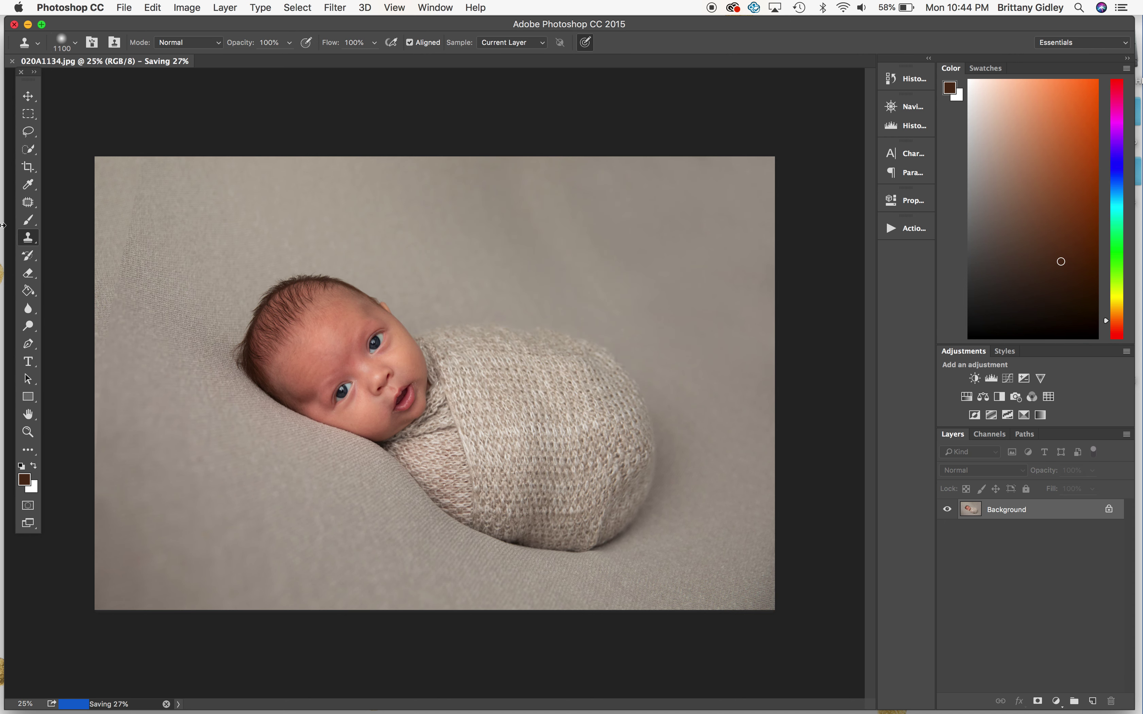
Step: Reduce the Clone Stamp brush to 700 and clone smooth backdrop over the distorted texture in the photo's upper-left area
{"action": "key", "text": "bracketleft"}
{"action": "key", "text": "bracketleft"}
{"action": "key", "text": "bracketleft"}
{"action": "key", "text": "bracketleft"}
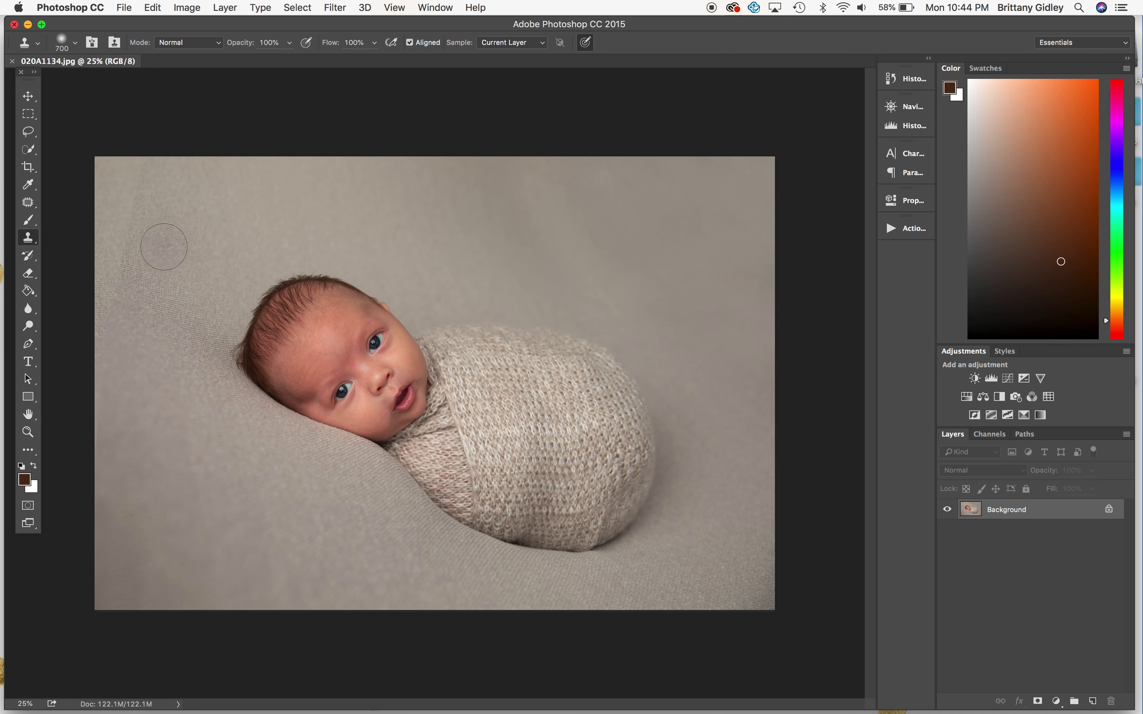
{"action": "mouse_move", "coordinate": [144, 241]}
{"action": "left_mouse_down"}
{"action": "mouse_move", "coordinate": [119, 234]}
{"action": "mouse_move", "coordinate": [107, 307]}
{"action": "mouse_move", "coordinate": [120, 187]}
{"action": "left_mouse_up"}
Step: Run the Focus On Me action and paint its effect onto both eyes, merging and saving the result
{"action": "left_click", "coordinate": [911, 230]}
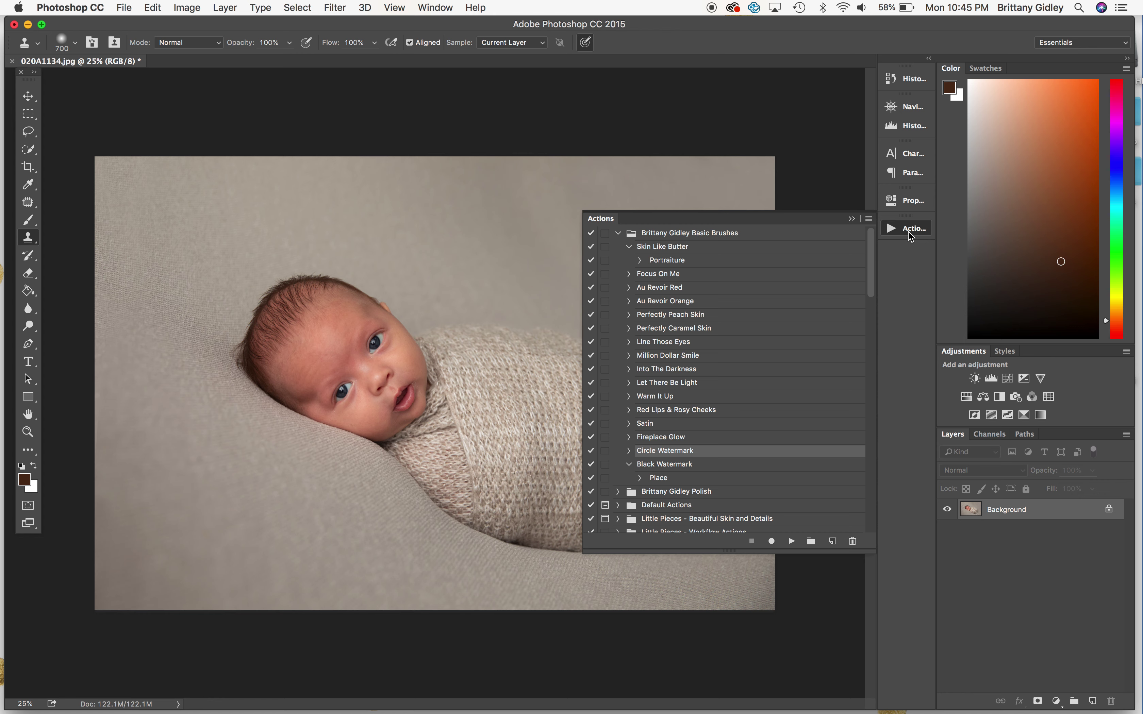
{"action": "left_click", "coordinate": [724, 274]}
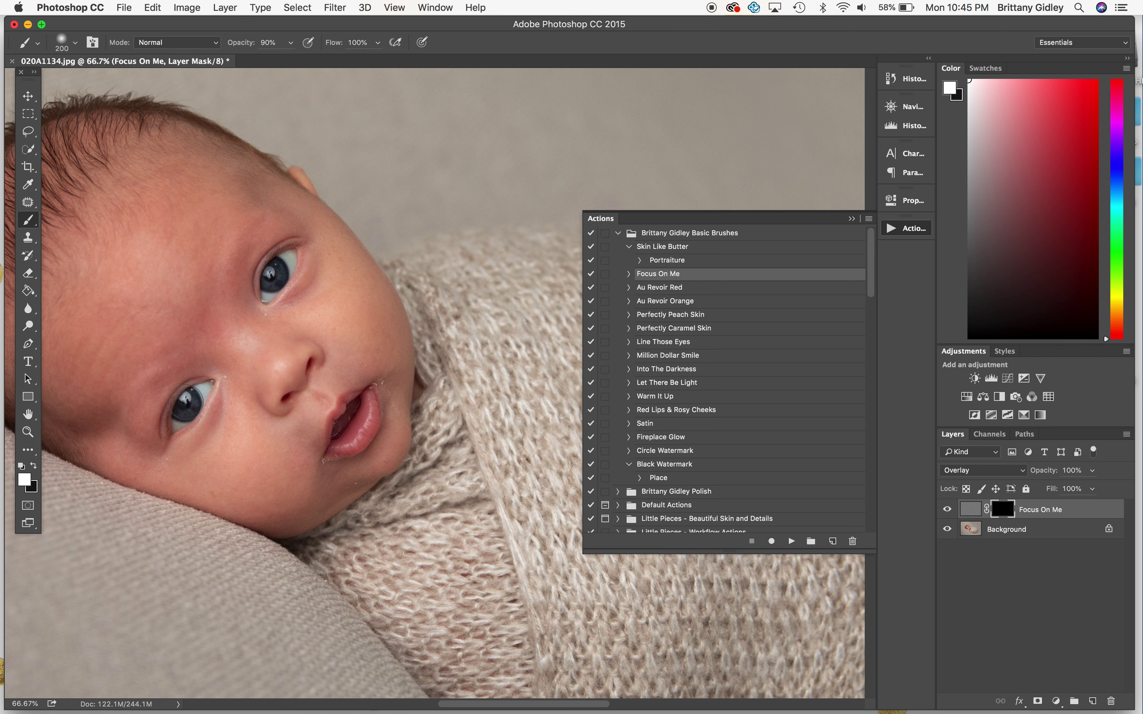
{"action": "left_click_drag", "start_coordinate": [185, 405], "coordinate": [180, 415]}
{"action": "left_click_drag", "start_coordinate": [196, 392], "coordinate": [209, 378]}
{"action": "left_click_drag", "start_coordinate": [263, 294], "coordinate": [285, 259]}
{"action": "key", "text": "super+e"}
{"action": "key", "text": "super+s"}
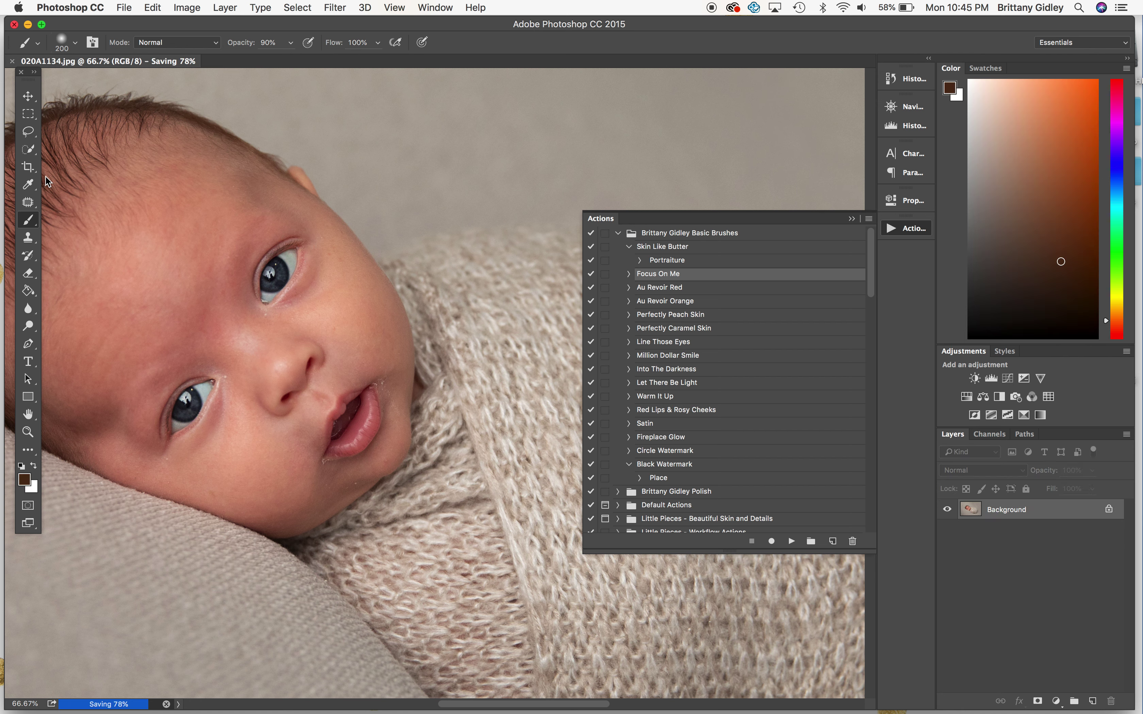
Step: Patch the creases and discolored skin beneath both of the baby's eyes with cleaner nearby skin
{"action": "left_click", "coordinate": [35, 202]}
{"action": "mouse_move", "coordinate": [180, 457]}
{"action": "left_mouse_down"}
{"action": "mouse_move", "coordinate": [165, 460]}
{"action": "mouse_move", "coordinate": [183, 459]}
{"action": "mouse_move", "coordinate": [199, 434]}
{"action": "left_mouse_up"}
{"action": "key", "text": "super+d"}
{"action": "left_click_drag", "start_coordinate": [223, 380], "coordinate": [247, 364]}
{"action": "key", "text": "super+d"}
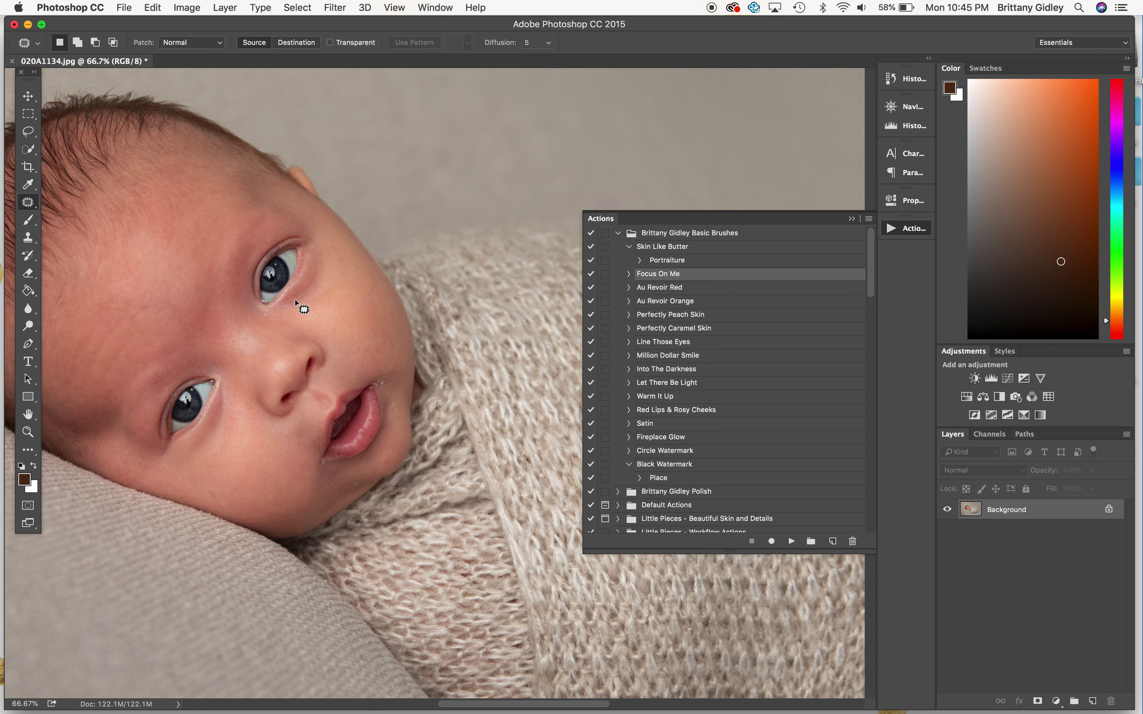
{"action": "mouse_move", "coordinate": [291, 308]}
{"action": "left_mouse_down"}
{"action": "mouse_move", "coordinate": [289, 321]}
{"action": "mouse_move", "coordinate": [324, 315]}
{"action": "mouse_move", "coordinate": [261, 313]}
{"action": "mouse_move", "coordinate": [289, 326]}
{"action": "left_mouse_up"}
{"action": "key", "text": "super+d"}
{"action": "key", "text": "super+d"}
Step: Patch the dry skin flakes around the upper corner of the baby's mouth and on the adjacent cheek
{"action": "key", "text": "super+="}
{"action": "key", "text": "super+="}
{"action": "key", "text": "super+="}
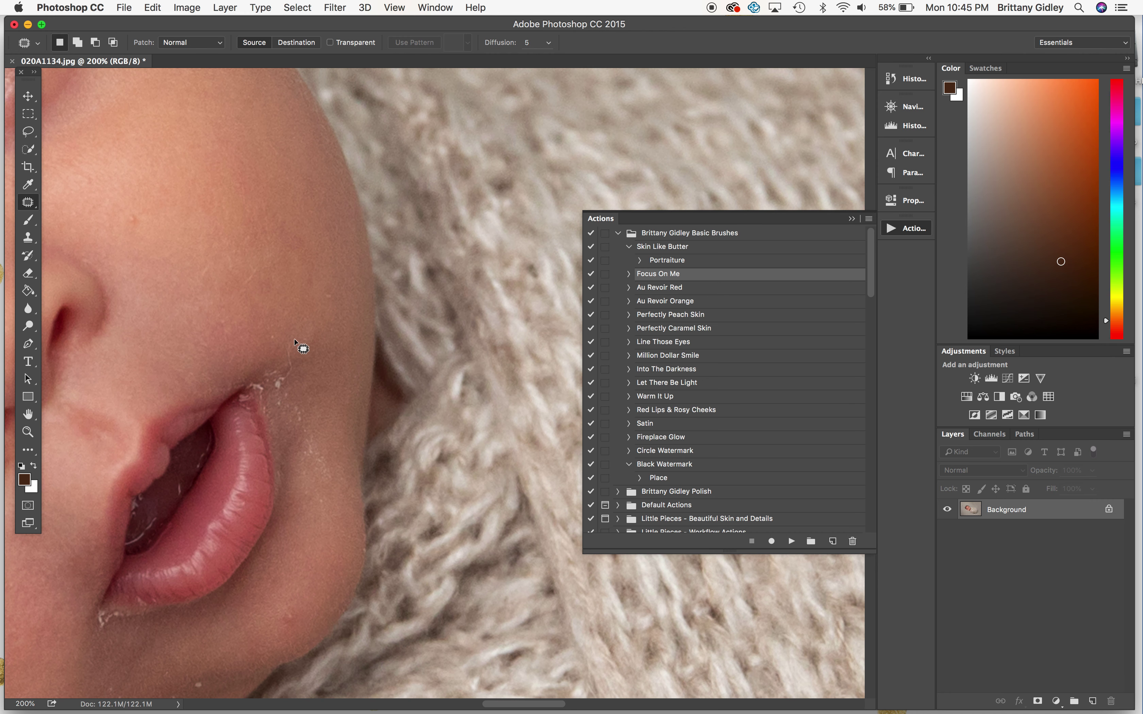
{"action": "mouse_move", "coordinate": [270, 371]}
{"action": "left_mouse_down"}
{"action": "mouse_move", "coordinate": [259, 392]}
{"action": "mouse_move", "coordinate": [270, 420]}
{"action": "mouse_move", "coordinate": [306, 392]}
{"action": "mouse_move", "coordinate": [295, 389]}
{"action": "mouse_move", "coordinate": [324, 378]}
{"action": "left_mouse_up"}
{"action": "key", "text": "super+d"}
{"action": "mouse_move", "coordinate": [303, 435]}
{"action": "left_mouse_down"}
{"action": "mouse_move", "coordinate": [339, 497]}
{"action": "mouse_move", "coordinate": [329, 401]}
{"action": "left_mouse_up"}
{"action": "key", "text": "super+d"}
{"action": "left_click_drag", "start_coordinate": [254, 400], "coordinate": [247, 418]}
{"action": "key", "text": "super+d"}
Step: Patch the white spot on the chin and the dry flakes at the lower corner of the baby's mouth
{"action": "scroll", "coordinate": [350, 468], "scroll_direction": "down", "scroll_amount": 5}
{"action": "scroll", "coordinate": [349, 468], "scroll_direction": "left", "scroll_amount": 2}
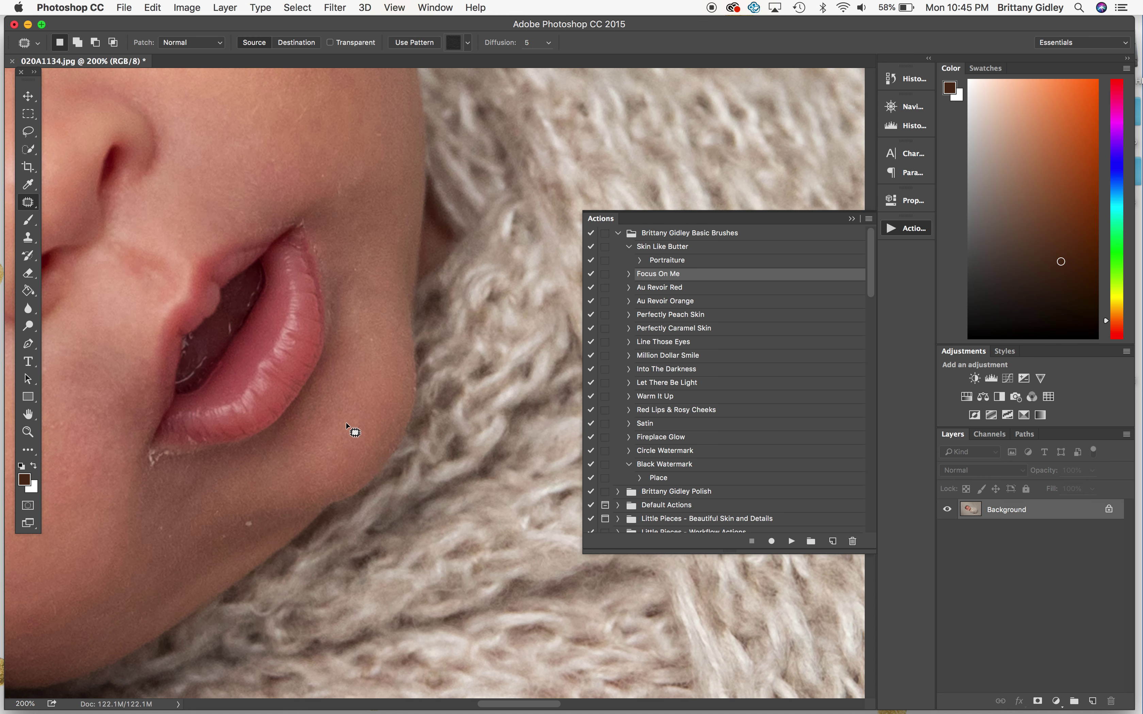
{"action": "mouse_move", "coordinate": [250, 514]}
{"action": "left_mouse_down"}
{"action": "mouse_move", "coordinate": [249, 530]}
{"action": "mouse_move", "coordinate": [250, 516]}
{"action": "left_mouse_up"}
{"action": "key", "text": "super+d"}
{"action": "mouse_move", "coordinate": [158, 454]}
{"action": "left_mouse_down"}
{"action": "mouse_move", "coordinate": [148, 473]}
{"action": "mouse_move", "coordinate": [184, 467]}
{"action": "mouse_move", "coordinate": [158, 459]}
{"action": "mouse_move", "coordinate": [178, 517]}
{"action": "mouse_move", "coordinate": [160, 531]}
{"action": "mouse_move", "coordinate": [207, 531]}
{"action": "mouse_move", "coordinate": [169, 547]}
{"action": "left_mouse_up"}
{"action": "key", "text": "super+d"}
{"action": "mouse_move", "coordinate": [263, 521]}
{"action": "left_mouse_down"}
{"action": "mouse_move", "coordinate": [227, 541]}
{"action": "mouse_move", "coordinate": [252, 532]}
{"action": "mouse_move", "coordinate": [215, 527]}
{"action": "left_mouse_up"}
{"action": "left_click", "coordinate": [180, 547]}
Step: Run the Au Revoir Red action from the Basic Brushes set on the whole portrait
{"action": "key", "text": "super+minus"}
{"action": "key", "text": "super+minus"}
{"action": "key", "text": "super+minus"}
{"action": "key", "text": "super+minus"}
{"action": "key", "text": "super+minus"}
{"action": "key", "text": "super+minus"}
{"action": "key", "text": "super+minus"}
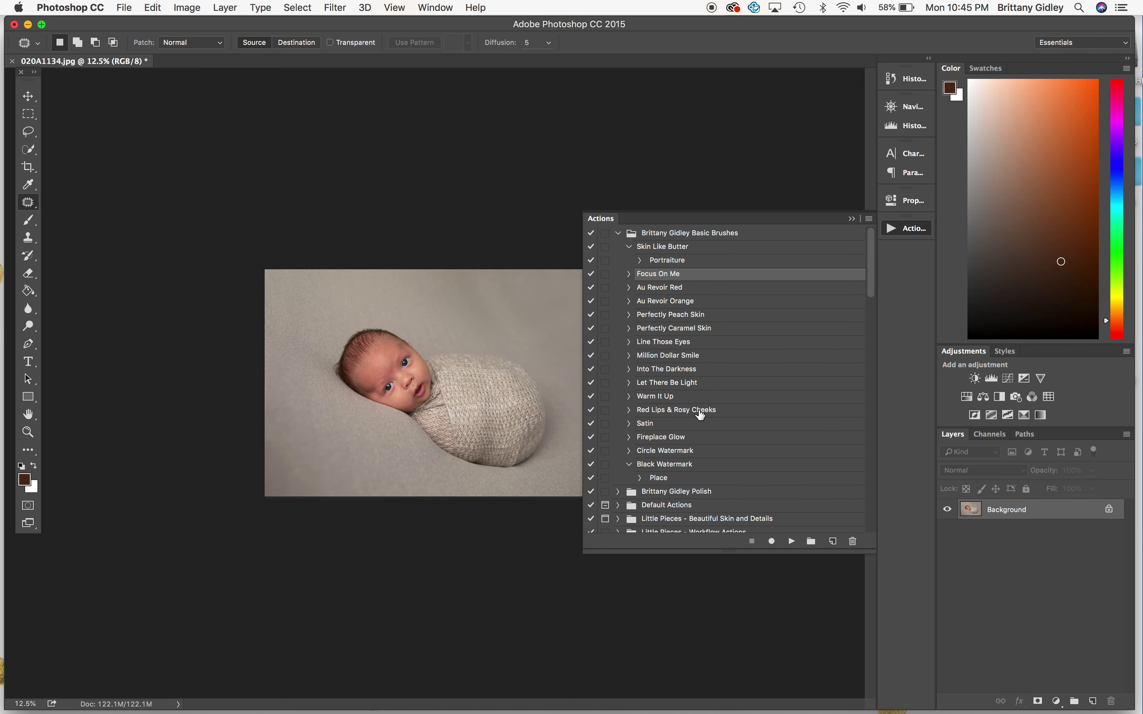
{"action": "left_click", "coordinate": [678, 290]}
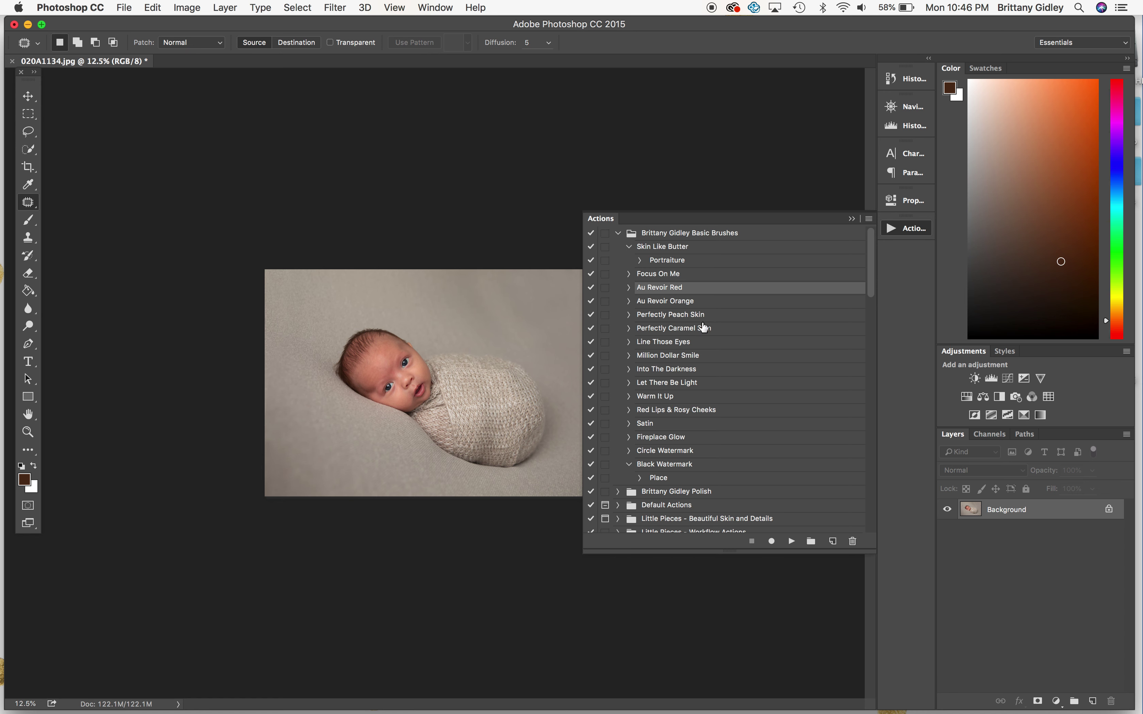
{"action": "left_click", "coordinate": [791, 542]}
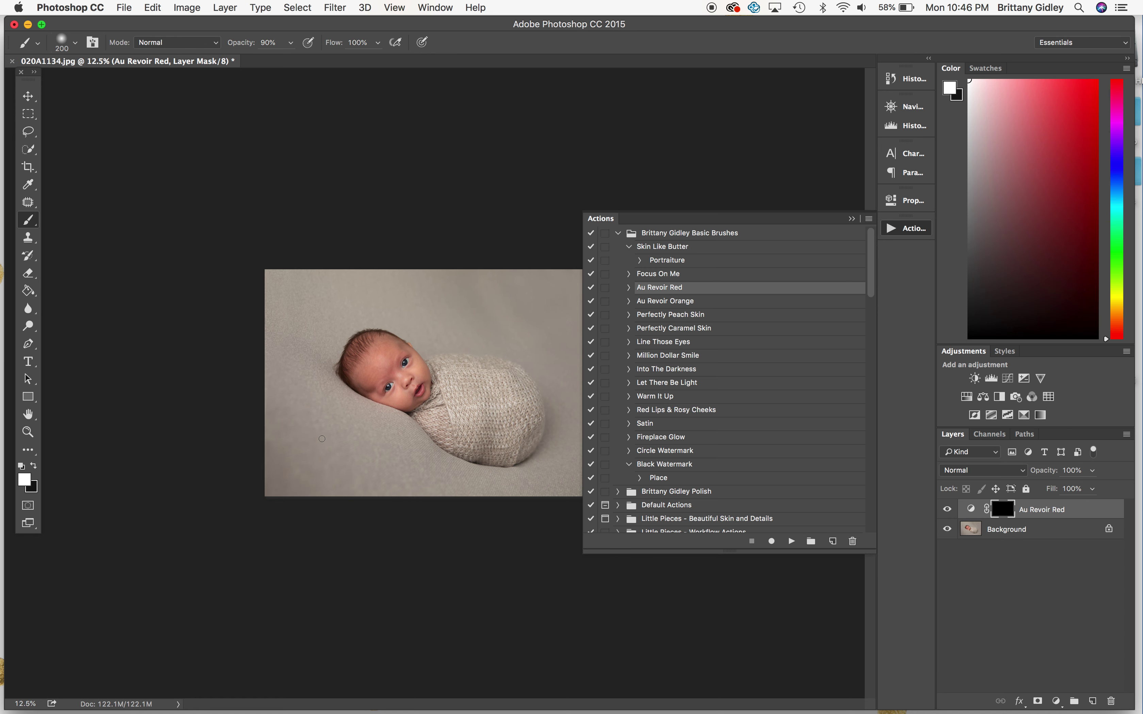
Step: Paint the redness reduction over the baby's face with a 1200 brush at 20% opacity, merging and saving the result
{"action": "key", "text": "super+plus"}
{"action": "key", "text": "super+plus"}
{"action": "key", "text": "super+plus"}
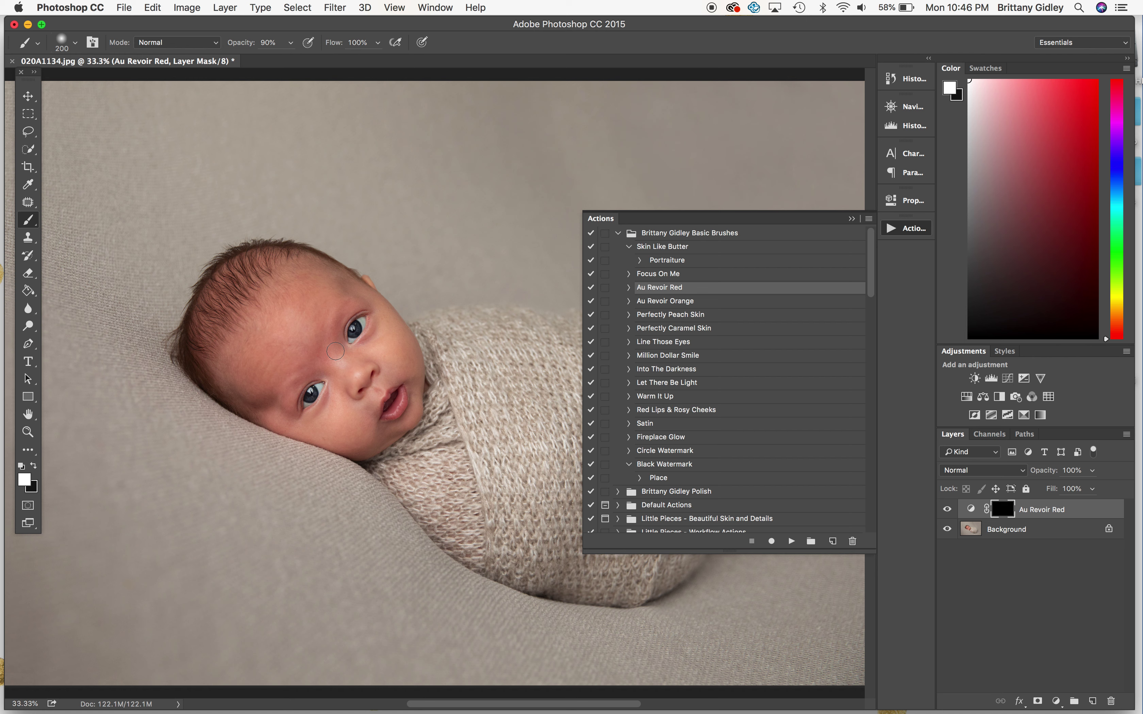
{"action": "key", "text": "bracketright"}
{"action": "key", "text": "bracketright"}
{"action": "key", "text": "bracketright"}
{"action": "key", "text": "bracketright"}
{"action": "key", "text": "bracketright"}
{"action": "key", "text": "bracketright"}
{"action": "key", "text": "bracketright"}
{"action": "left_click_drag", "start_coordinate": [326, 397], "coordinate": [357, 459]}
{"action": "key", "text": "super+e"}
{"action": "key", "text": "super+s"}
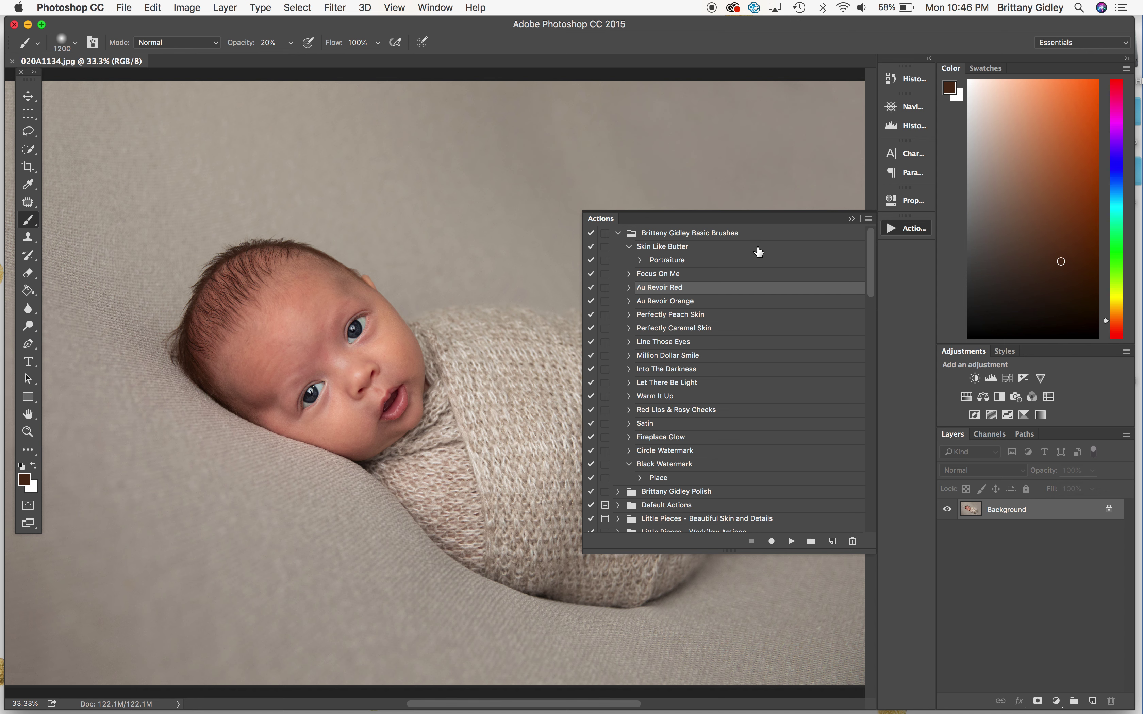
Step: Apply the Imagenomic Portraiture filter to a new layer, sampling the baby's skin tone for the mask
{"action": "left_click", "coordinate": [912, 231]}
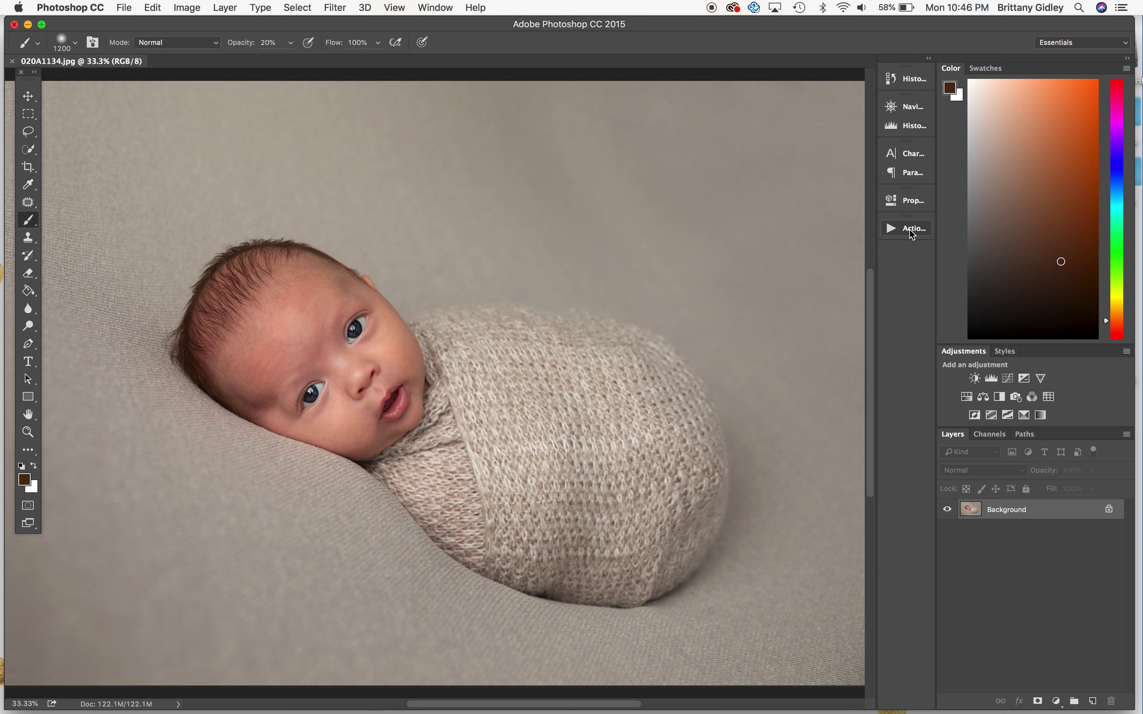
{"action": "key", "text": "super+minus"}
{"action": "key", "text": "super+minus"}
{"action": "key", "text": "super+minus"}
{"action": "left_click", "coordinate": [338, 8]}
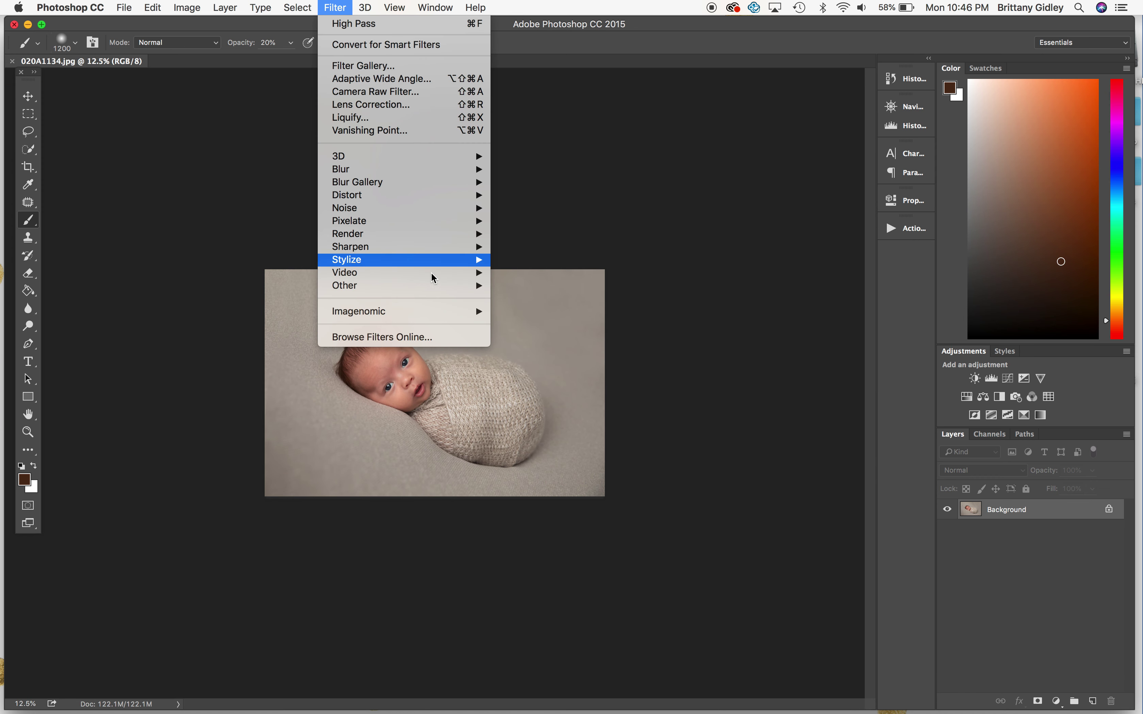
{"action": "mouse_move", "coordinate": [442, 313]}
{"action": "left_click", "coordinate": [528, 325]}
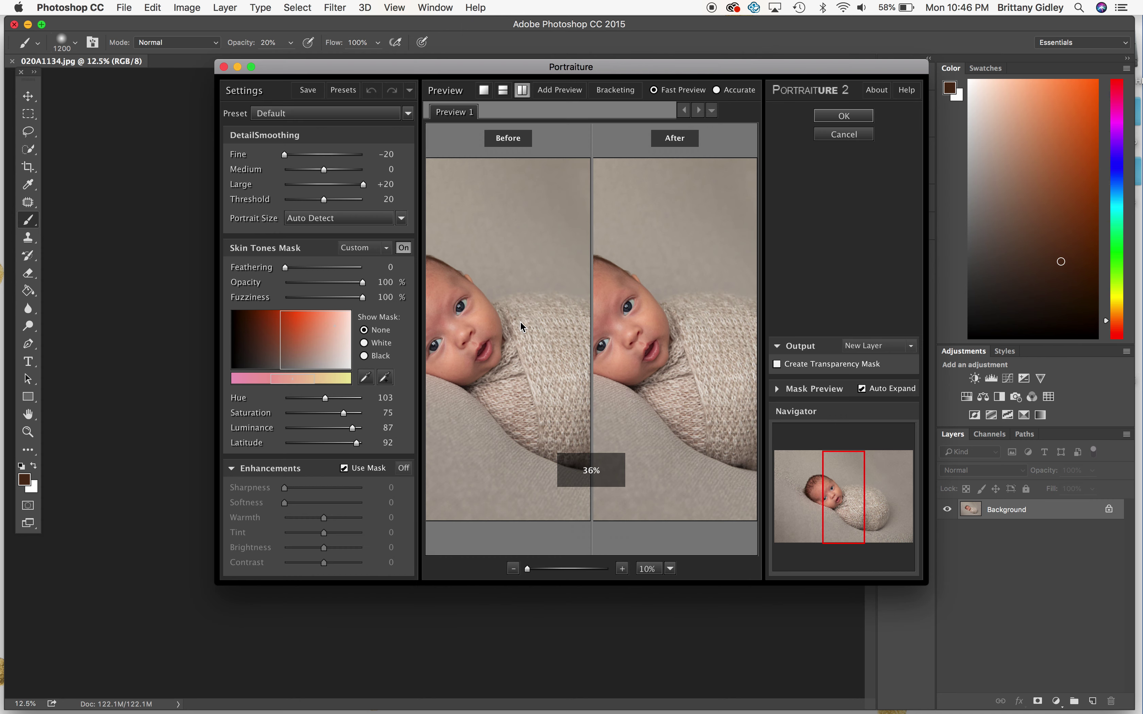
{"action": "left_click", "coordinate": [386, 377]}
{"action": "left_click", "coordinate": [454, 358]}
{"action": "left_click", "coordinate": [844, 115]}
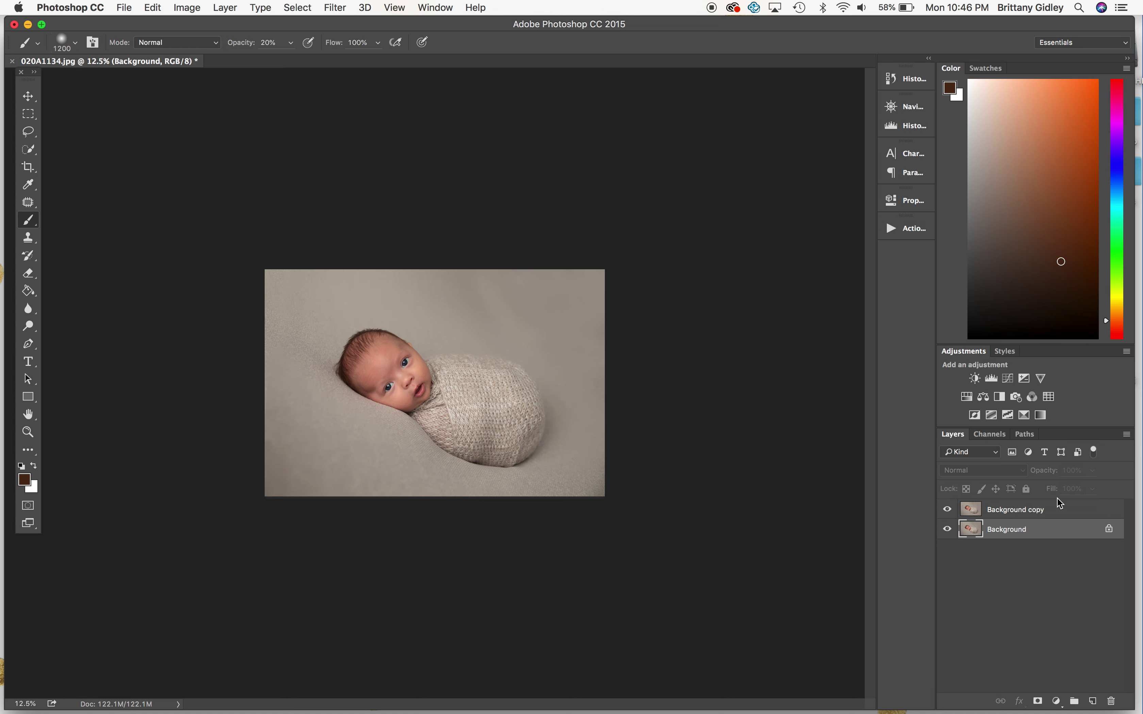
Step: Set the Background copy layer's opacity to 70%, merge it into the background and save the JPEG
{"action": "left_click", "coordinate": [1049, 510]}
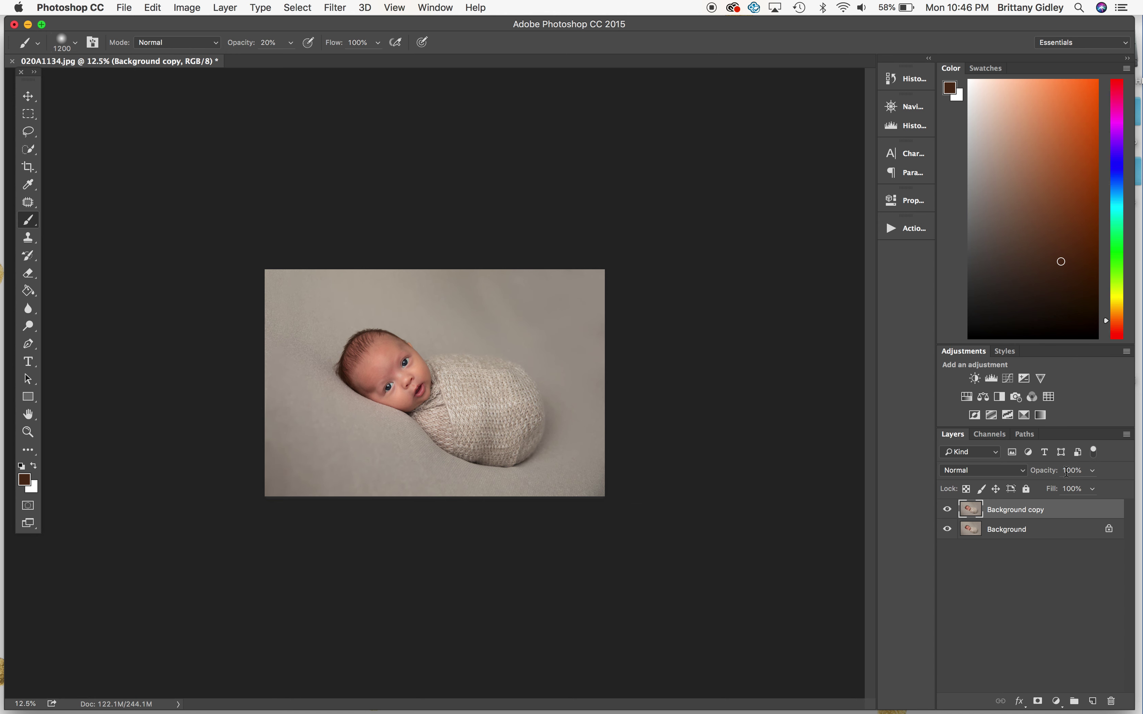
{"action": "key", "text": "super+e"}
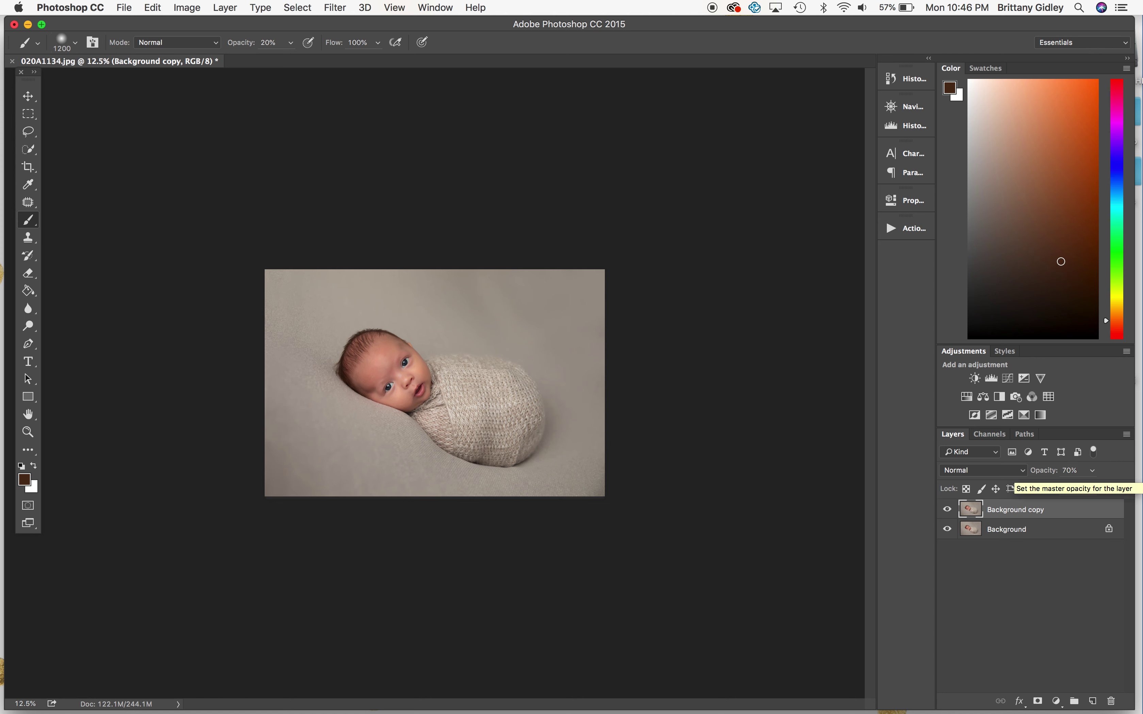
{"action": "key", "text": "super+s"}
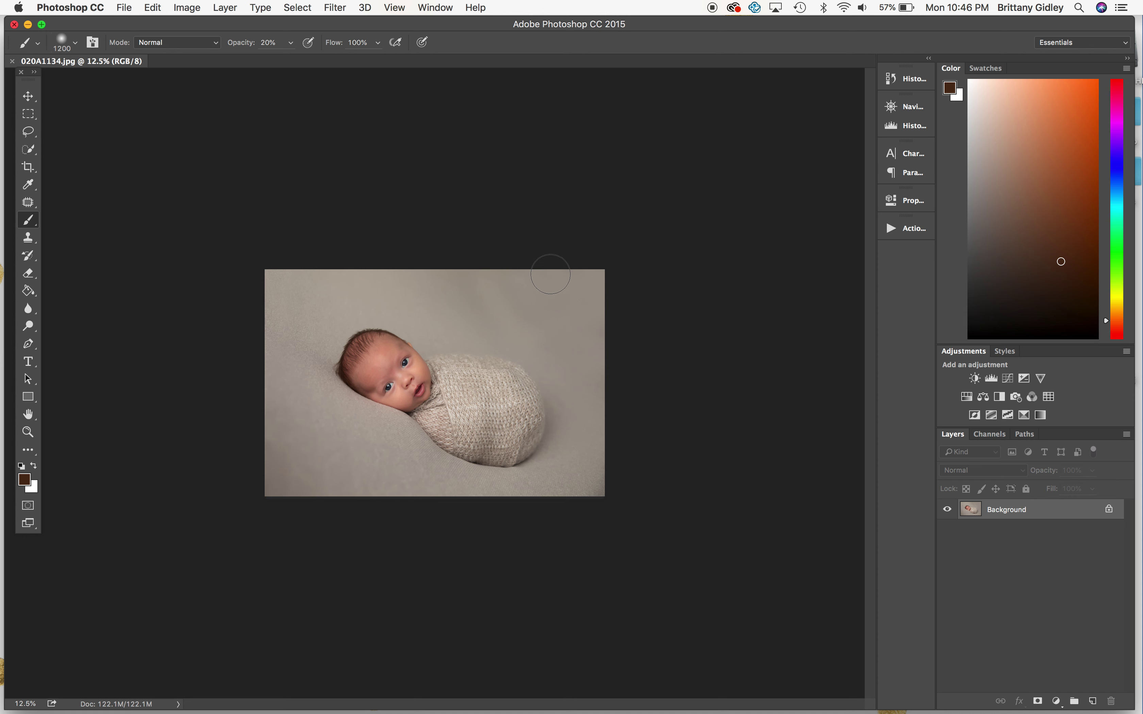
Step: Show the actions list and collapse the Black Watermark and Skin Like Butter actions
{"action": "left_click", "coordinate": [908, 232]}
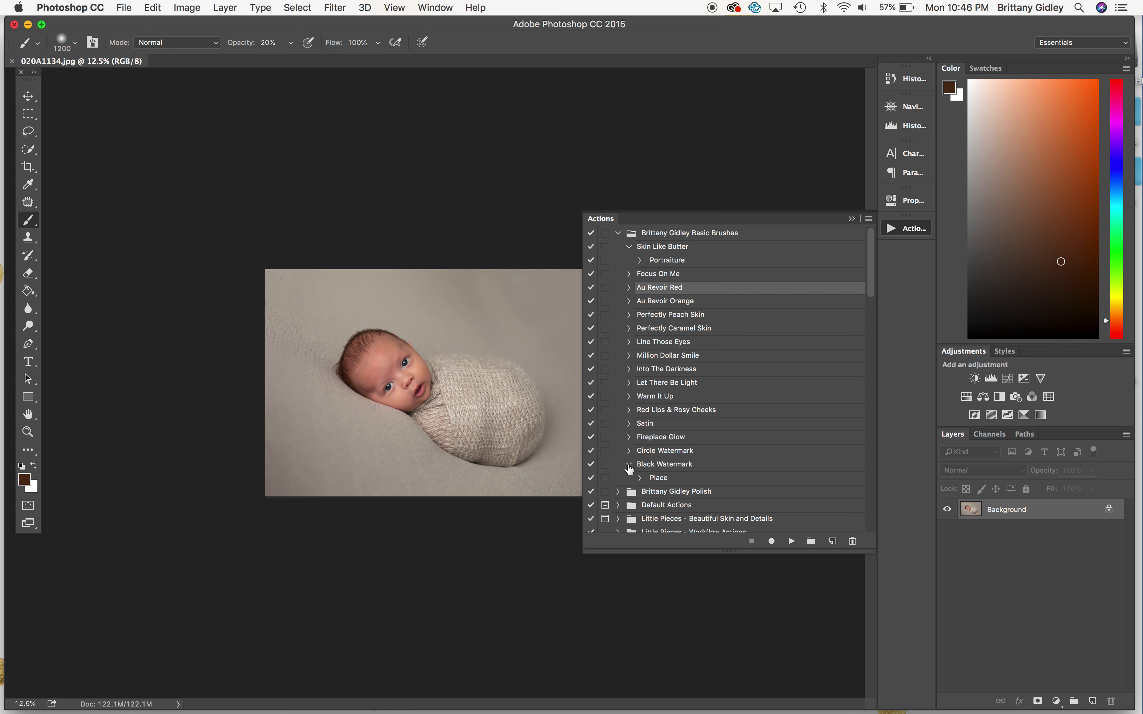
{"action": "left_click", "coordinate": [628, 465]}
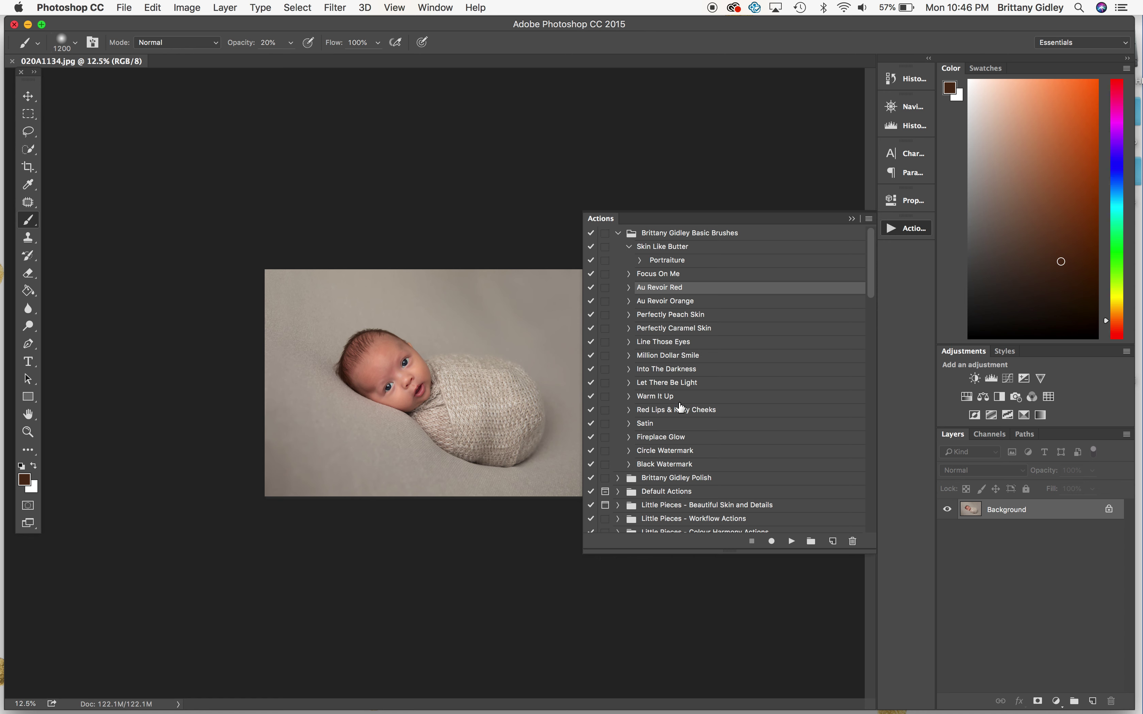
{"action": "left_click", "coordinate": [629, 248]}
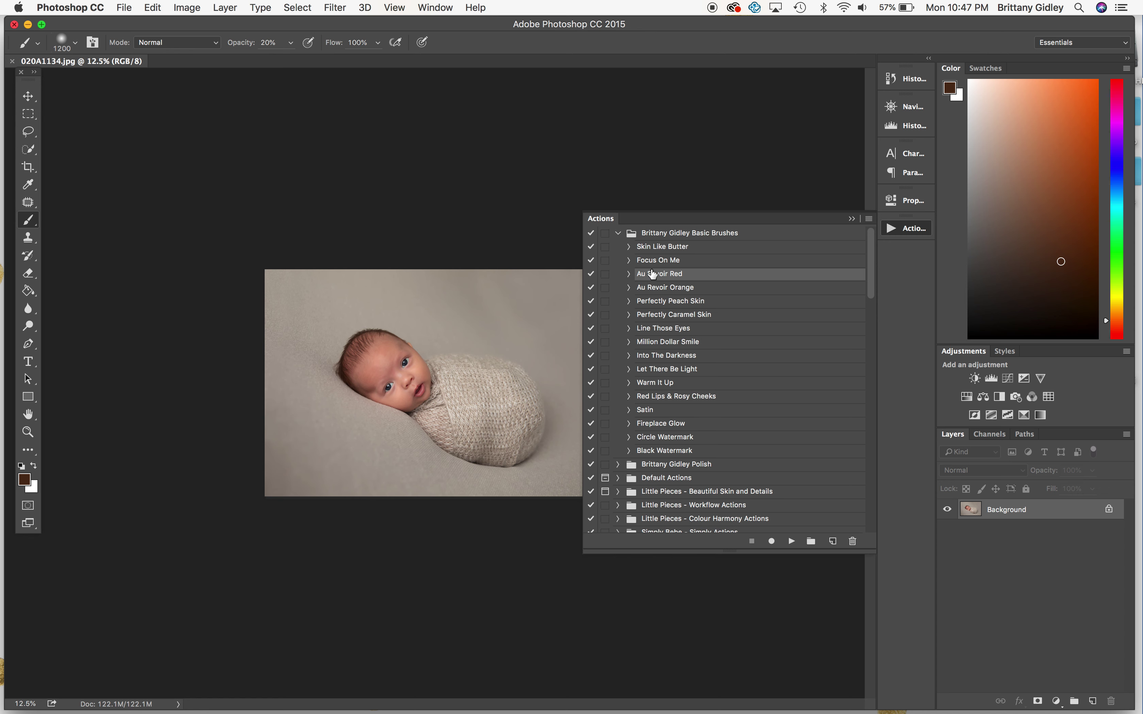
Step: Locate the Paintbox action set and sample the beige backdrop colour just above the baby's head
{"action": "scroll", "coordinate": [719, 390], "scroll_direction": "down", "scroll_amount": 15}
{"action": "scroll", "coordinate": [719, 390], "scroll_direction": "up", "scroll_amount": 10}
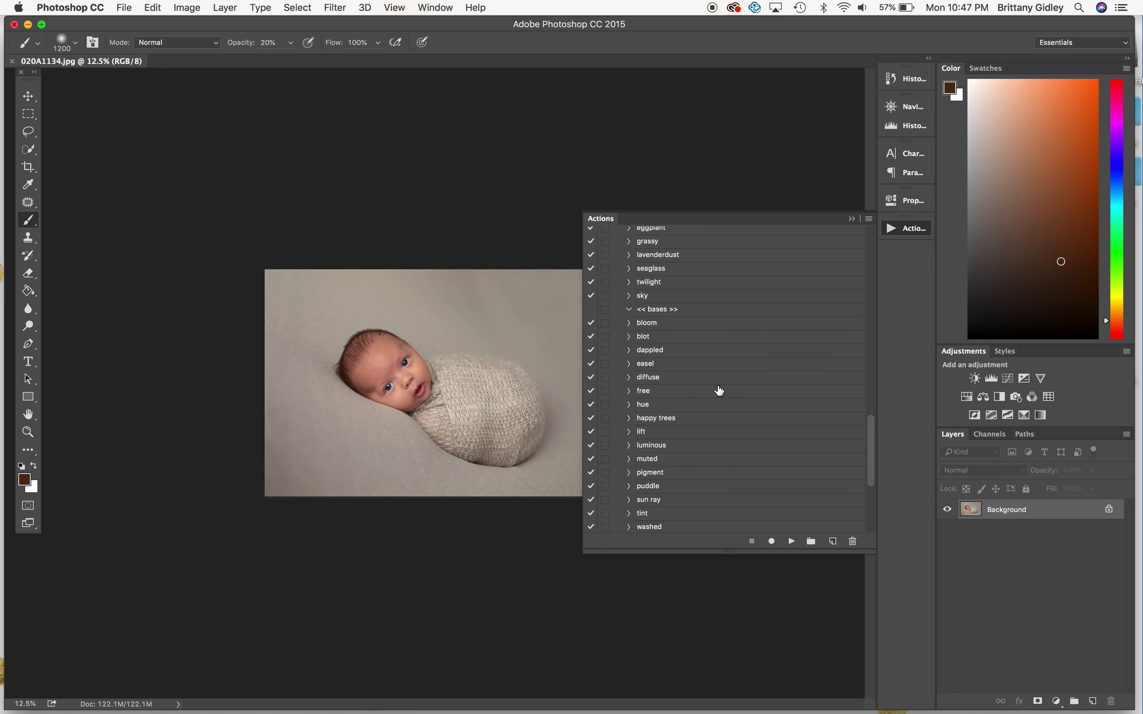
{"action": "scroll", "coordinate": [719, 390], "scroll_direction": "up", "scroll_amount": 5}
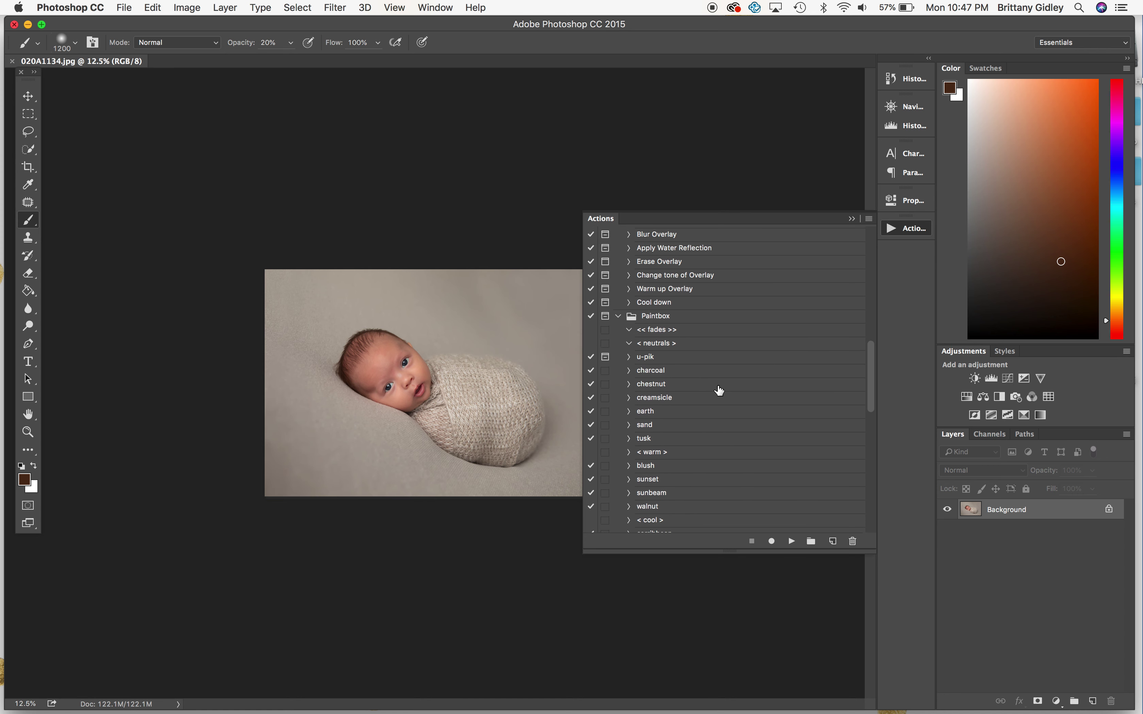
{"action": "left_click", "coordinate": [29, 186]}
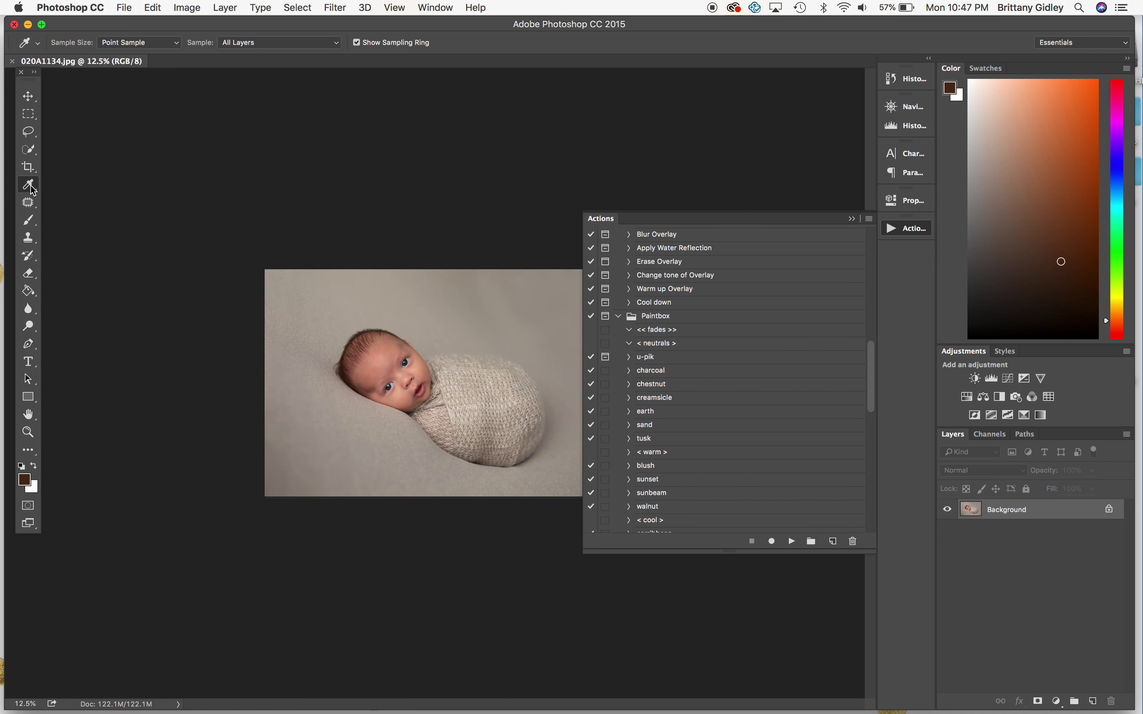
{"action": "left_click", "coordinate": [388, 311]}
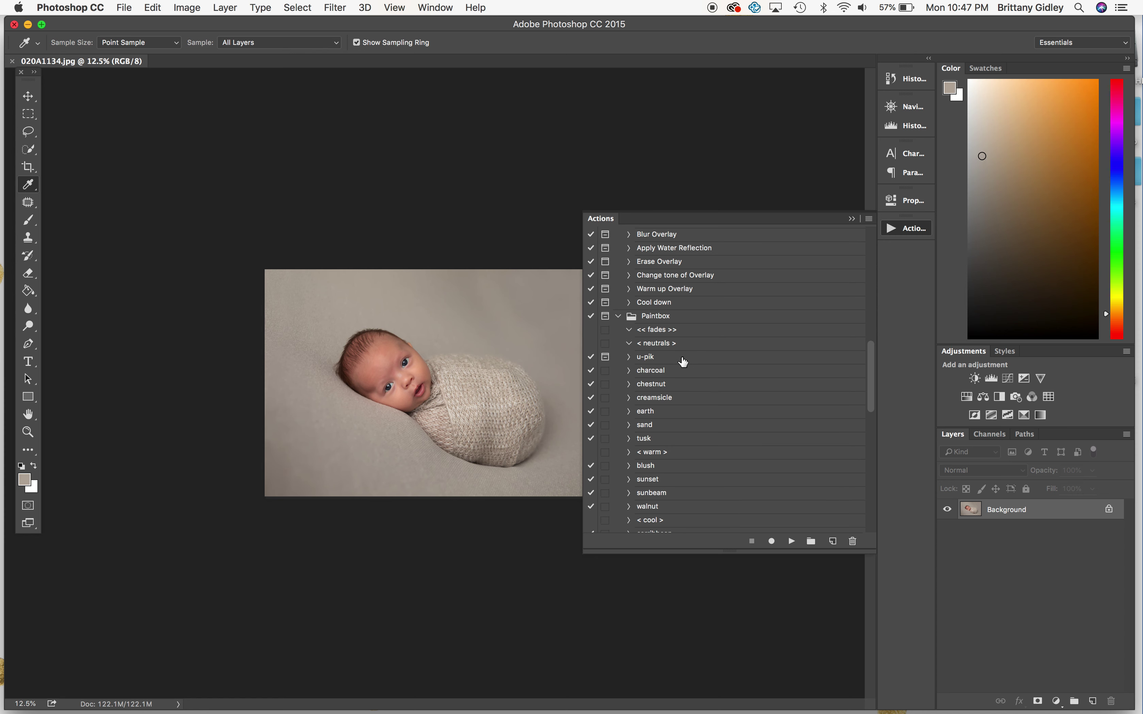
Step: Run the Paintbox u-pik action with the sampled backdrop colour and hide its layer to compare the image without it
{"action": "left_click", "coordinate": [682, 359]}
{"action": "left_click", "coordinate": [791, 542]}
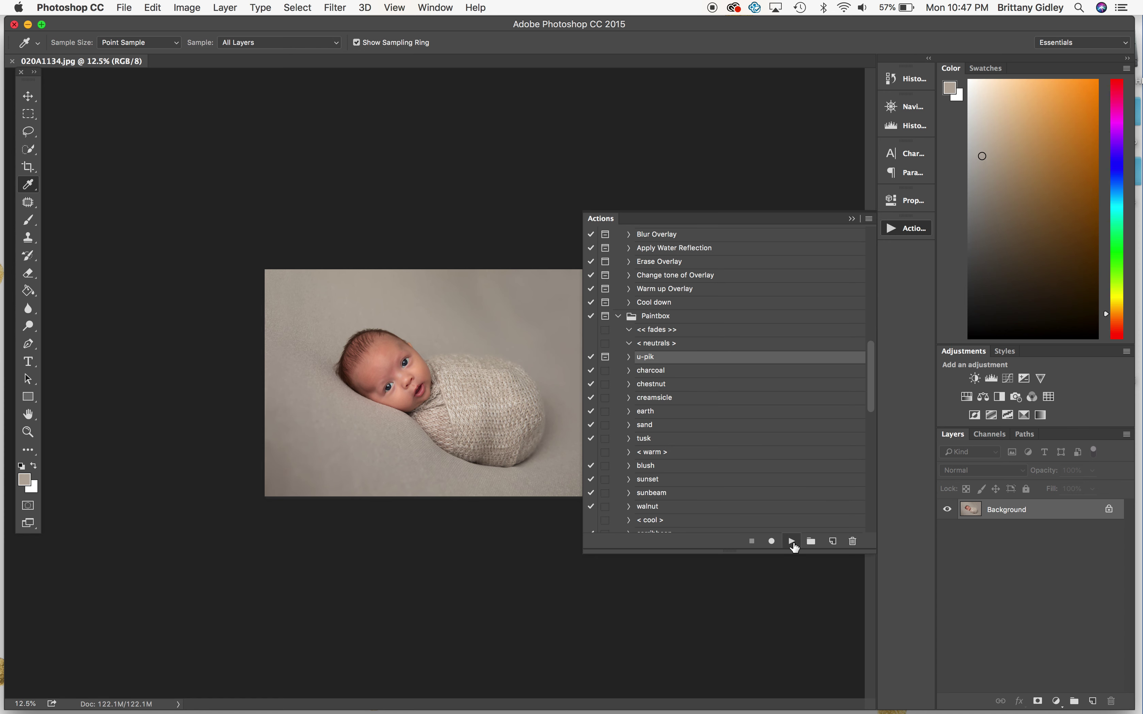
{"action": "left_click", "coordinate": [29, 476]}
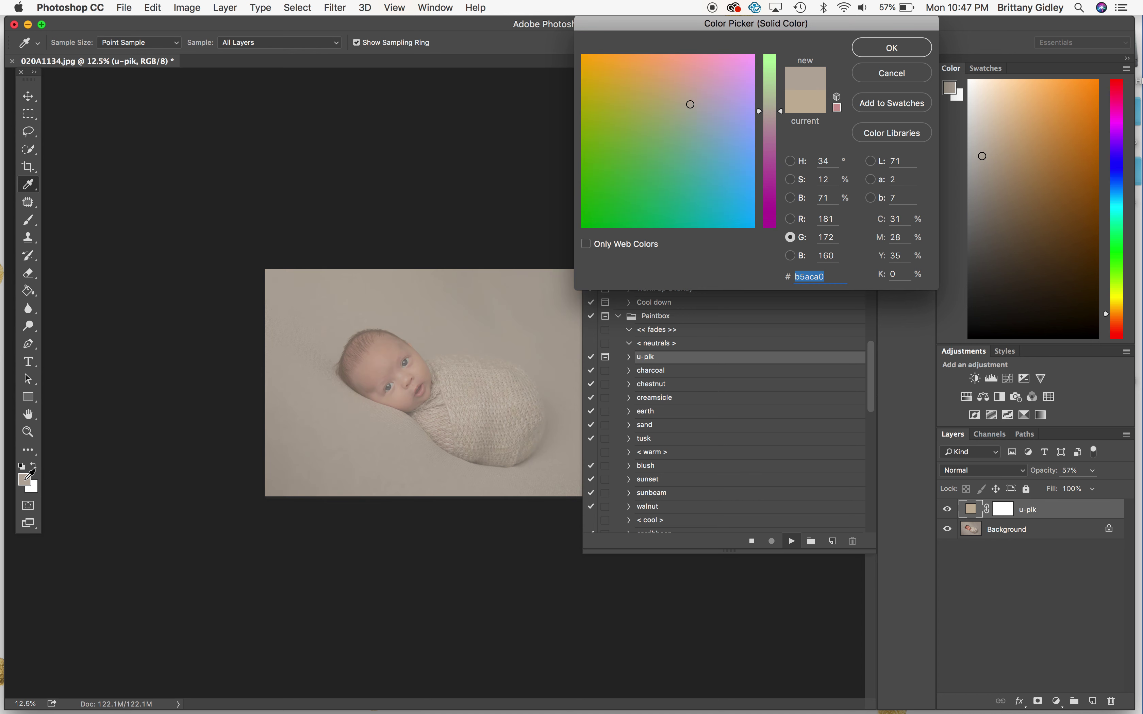
{"action": "left_click", "coordinate": [891, 47]}
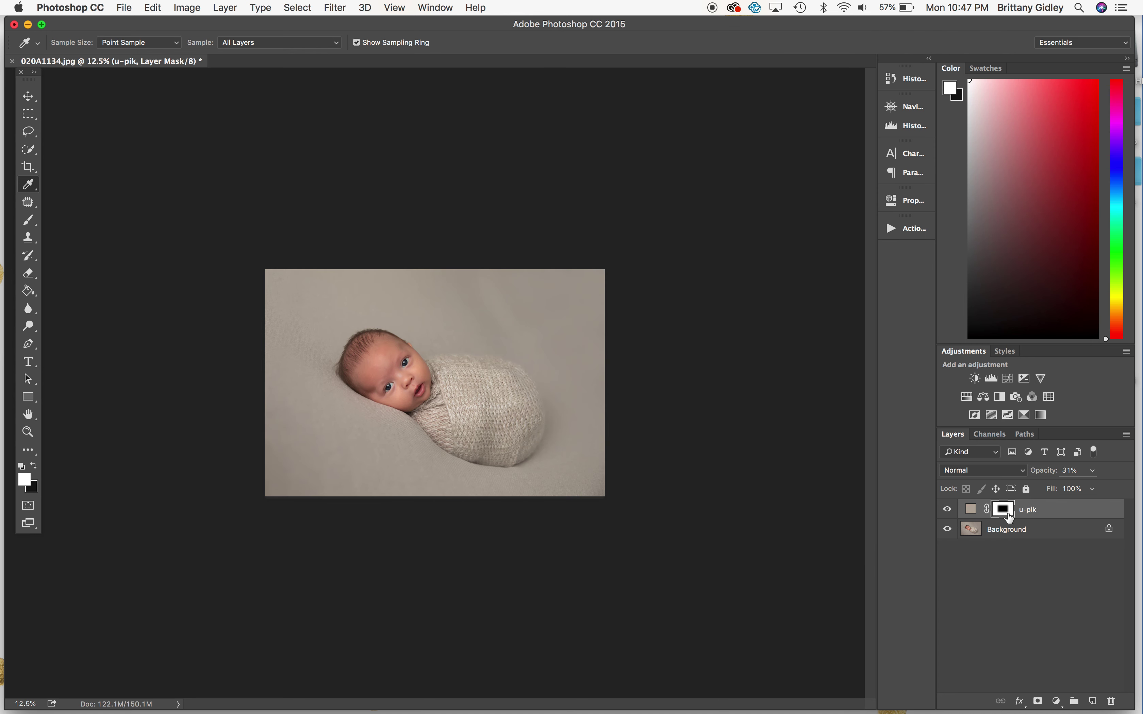
{"action": "left_click", "coordinate": [947, 510]}
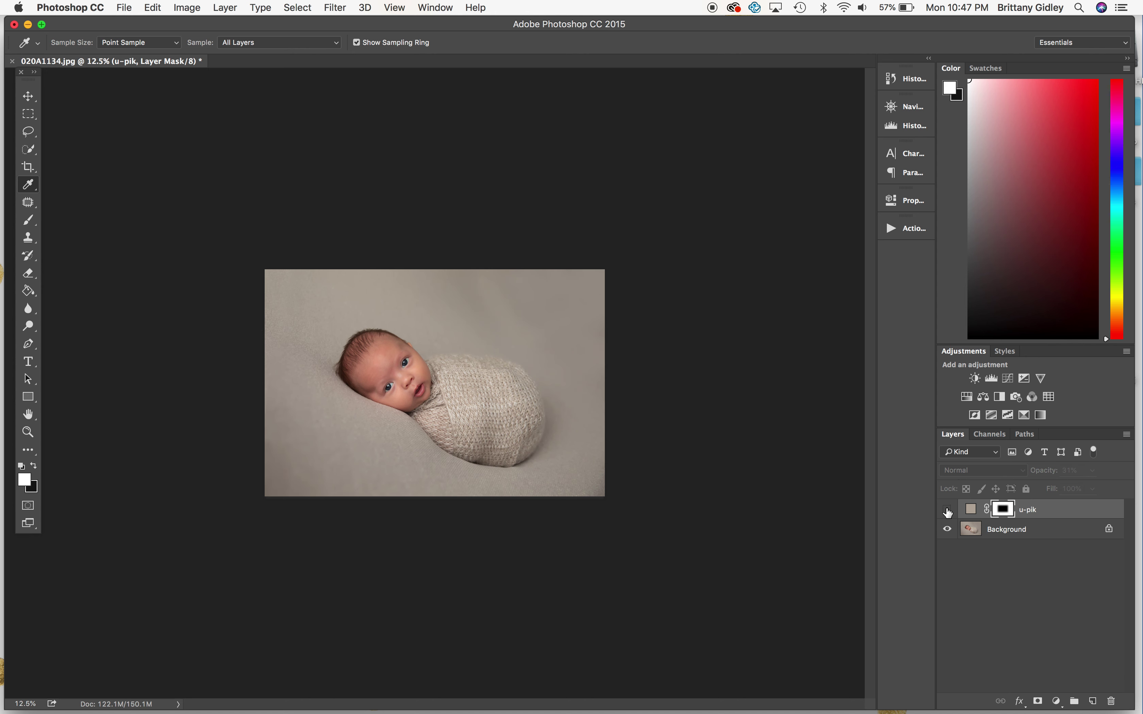